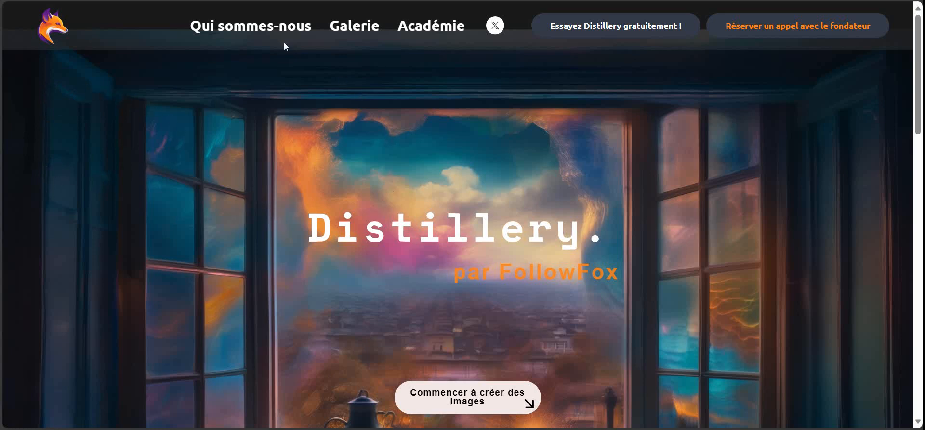
Look through the Distillery home page, from its introduction to the resource link cards above the footer
scroll(220, 137, down, 10)
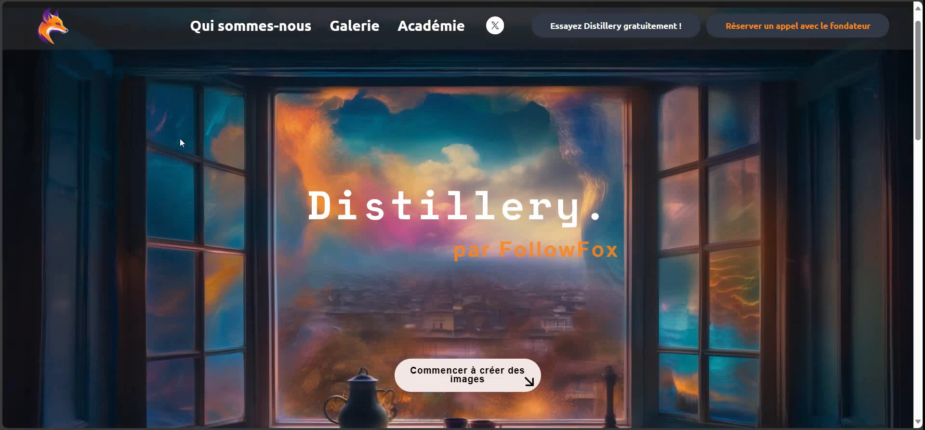
scroll(27, 68, up, 1)
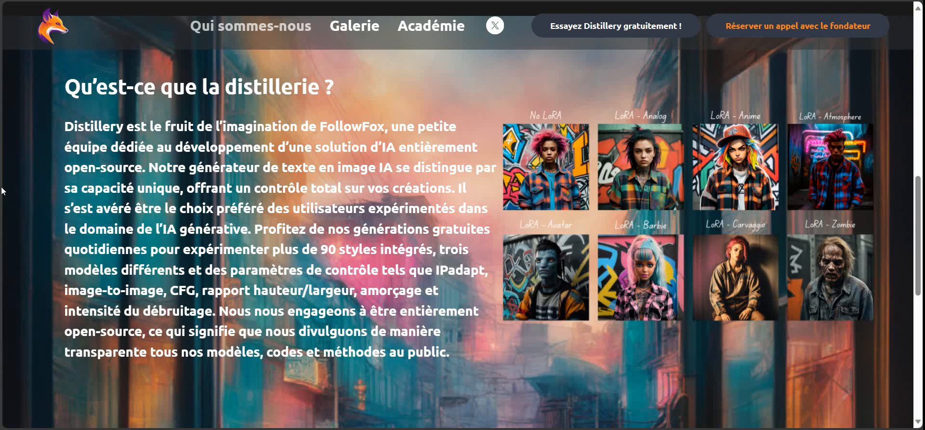
scroll(93, 199, down, 6)
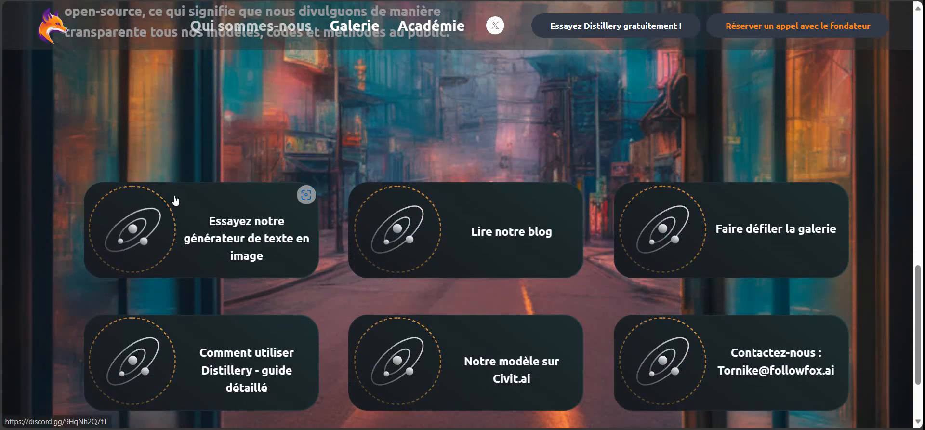
scroll(169, 207, down, 2)
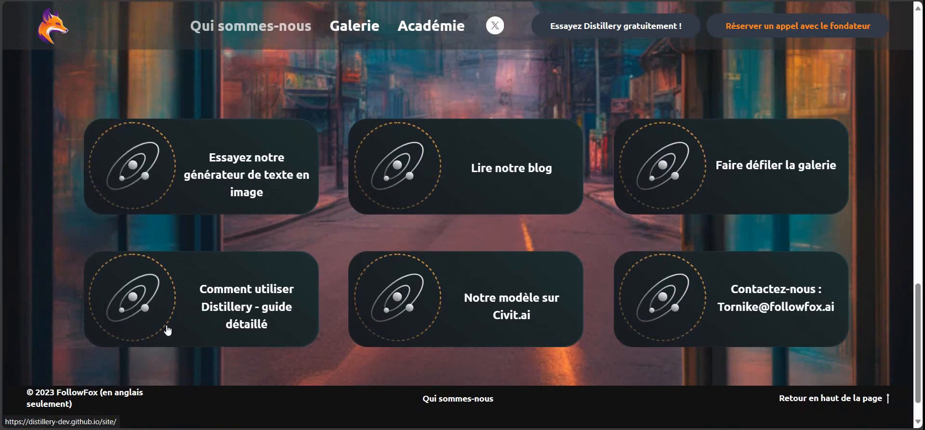
scroll(235, 225, down, 1)
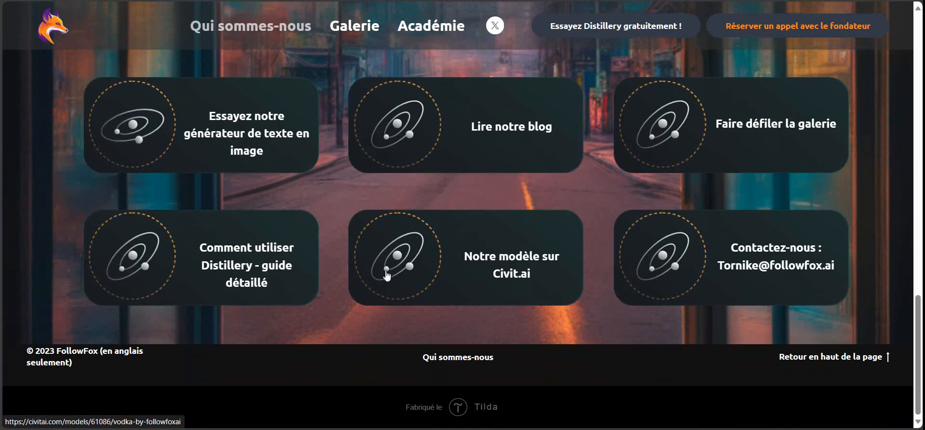
Open FollowFox's model on Civitai and examine its showcase images and model details
click(473, 268)
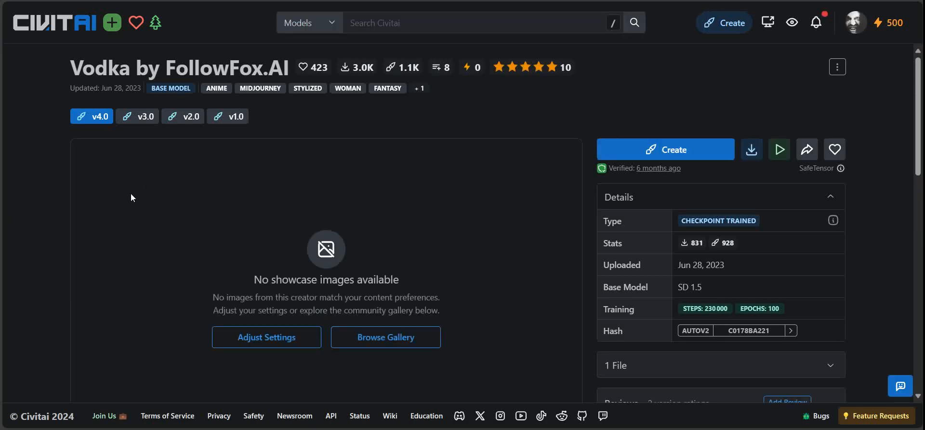
scroll(65, 191, down, 5)
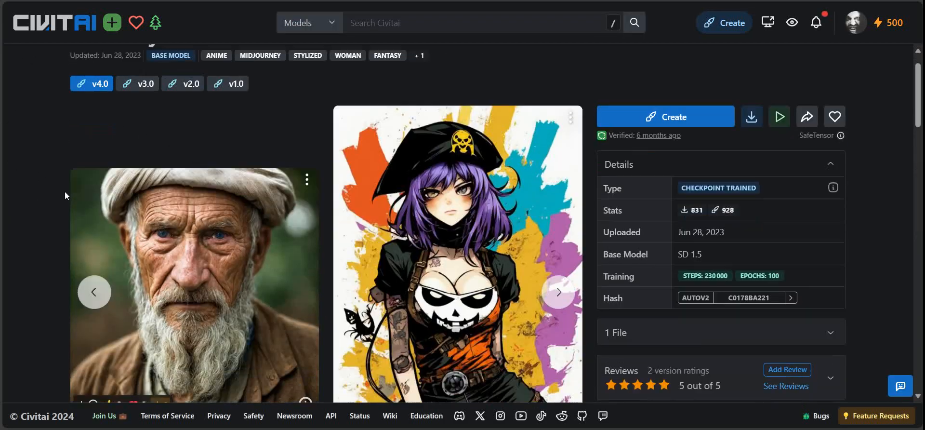
scroll(10, 235, up, 5)
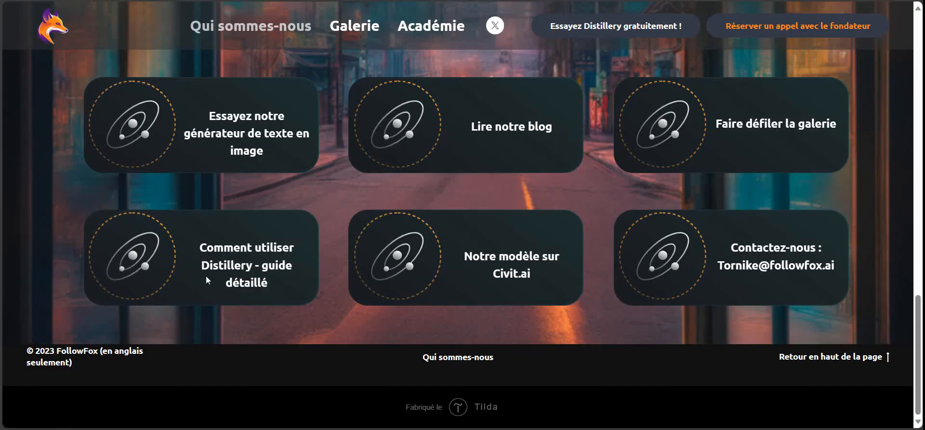
Open the detailed guide on using Distillery and read through its Quick Start page
click(240, 260)
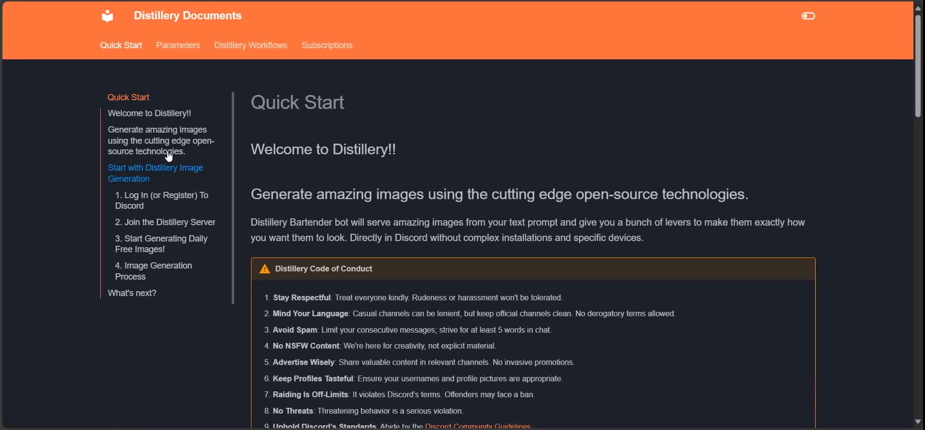
scroll(266, 193, down, 5)
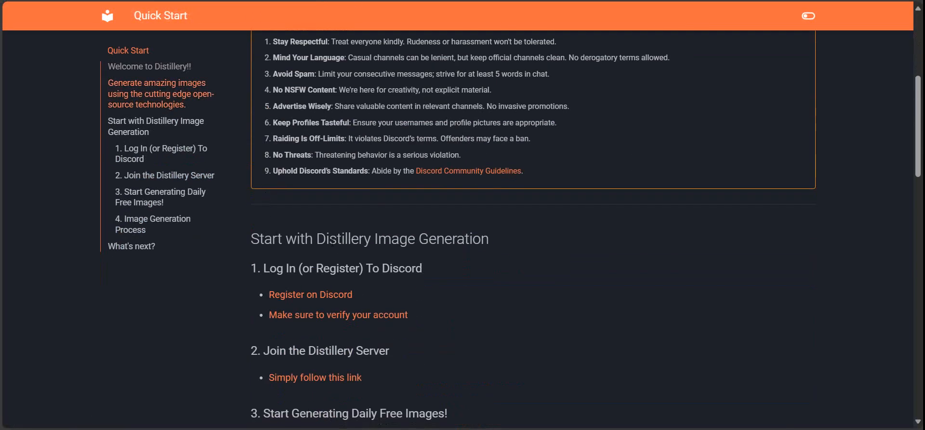
scroll(332, 241, down, 2)
scroll(277, 137, up, 10)
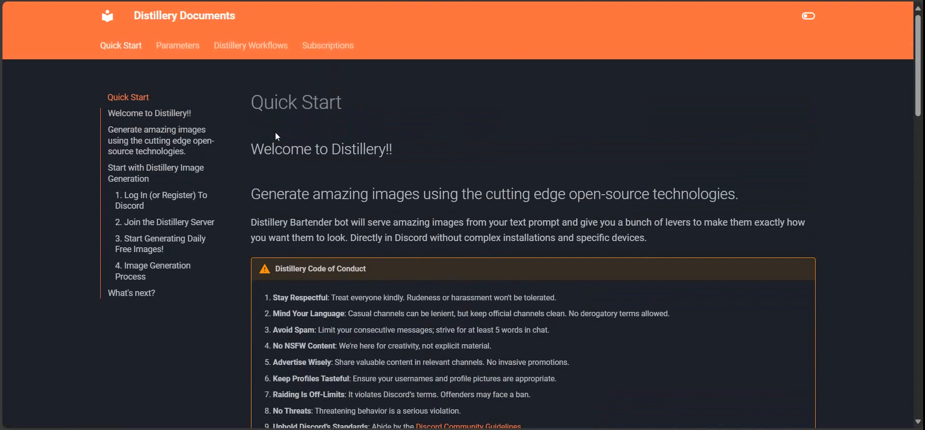
scroll(277, 136, down, 20)
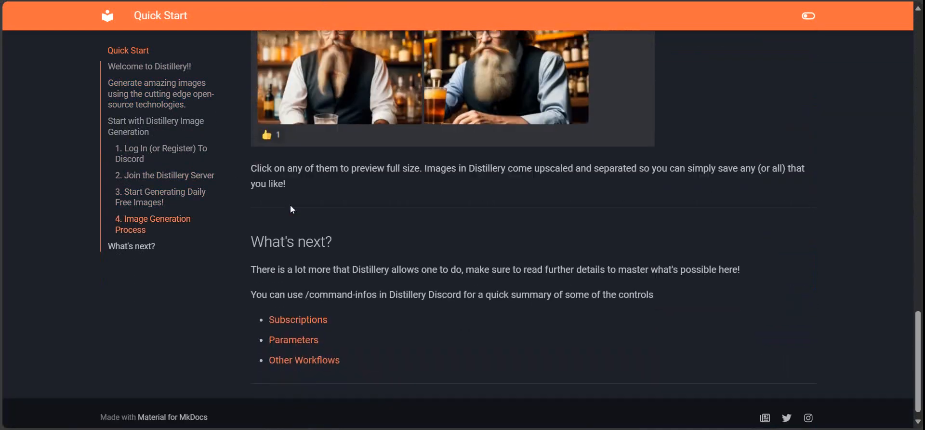
scroll(454, 194, up, 10)
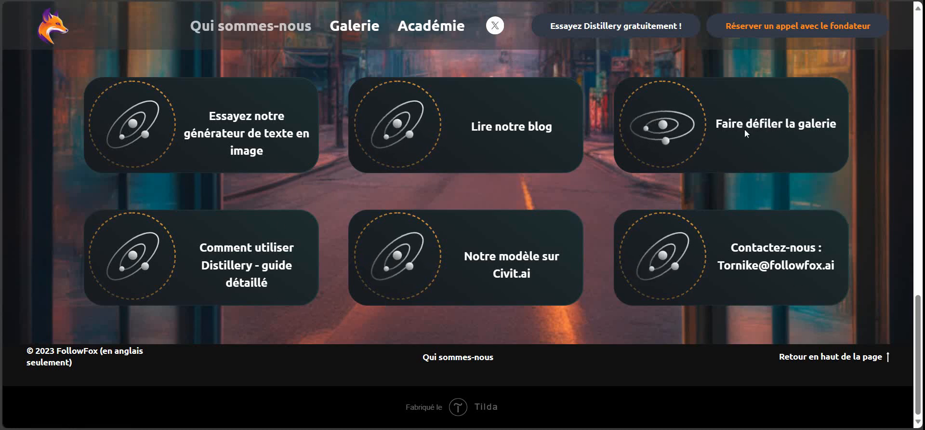
Open the FollowFox blog from the Distillery home page and look through the academy's article list
scroll(576, 304, up, 1)
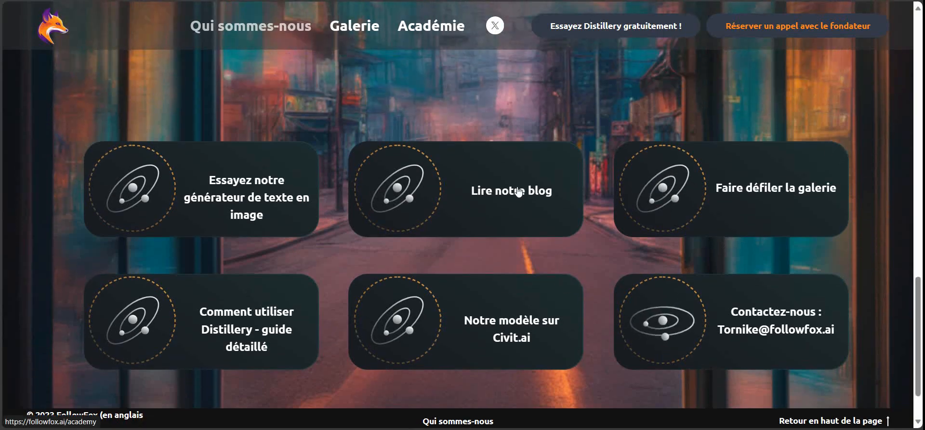
click(530, 213)
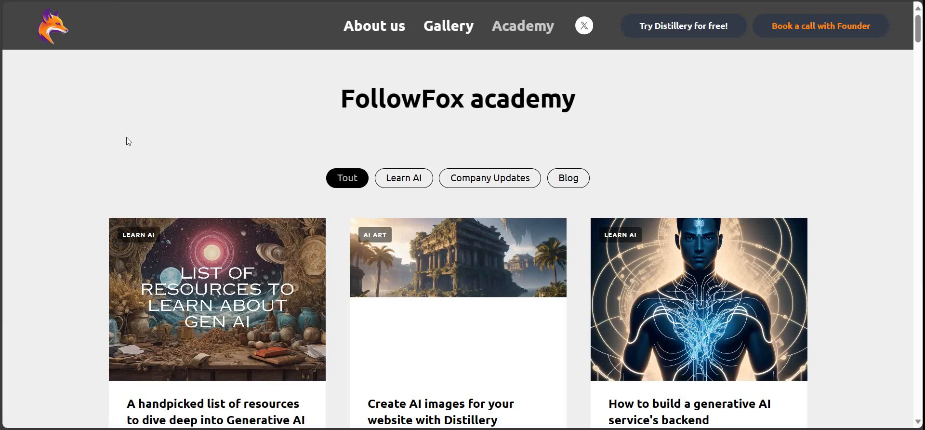
scroll(97, 130, down, 5)
scroll(113, 150, down, 5)
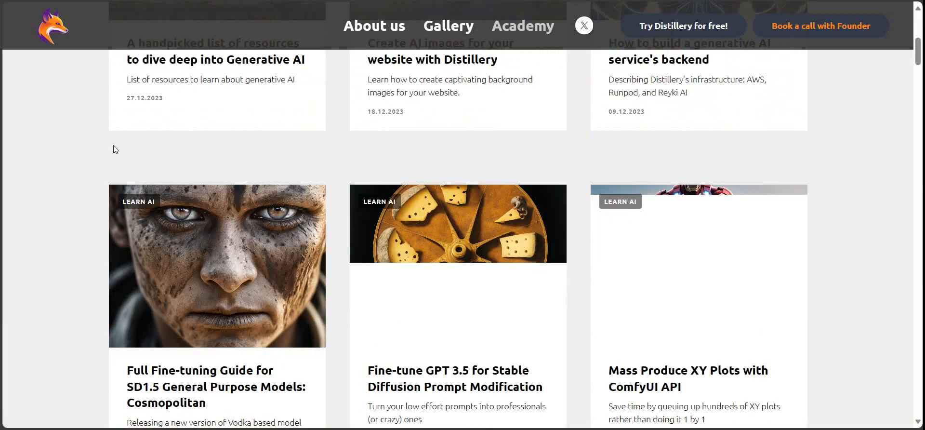
scroll(155, 206, up, 8)
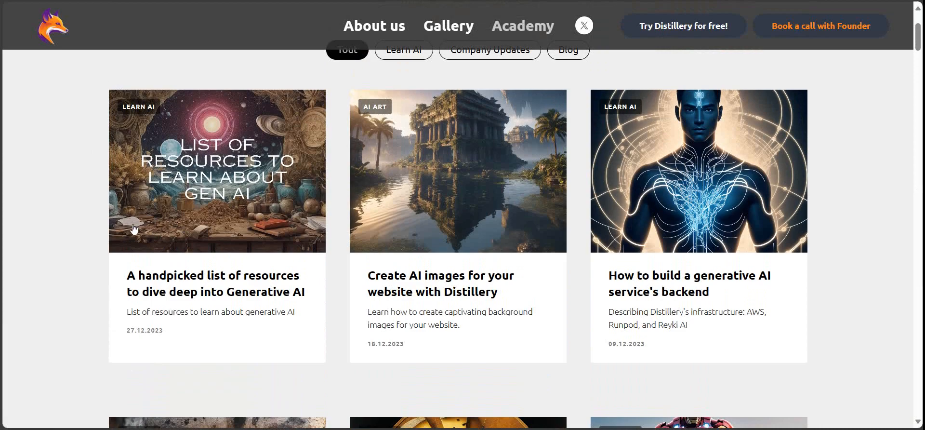
scroll(379, 183, down, 10)
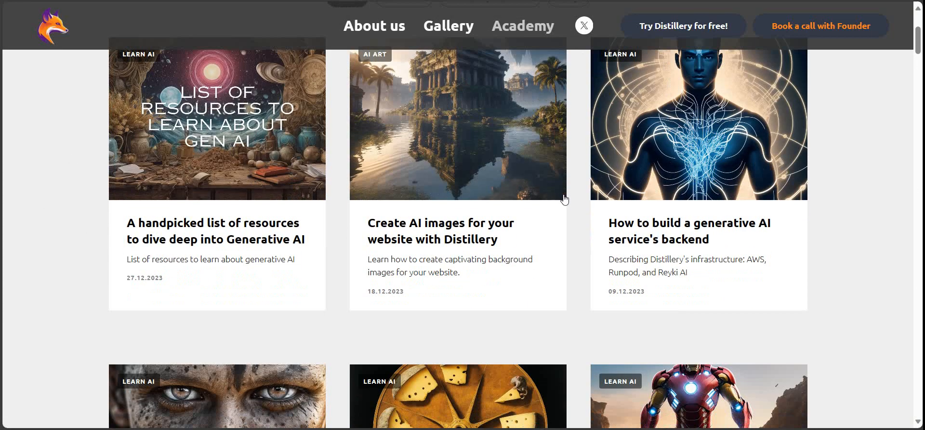
scroll(93, 211, down, 15)
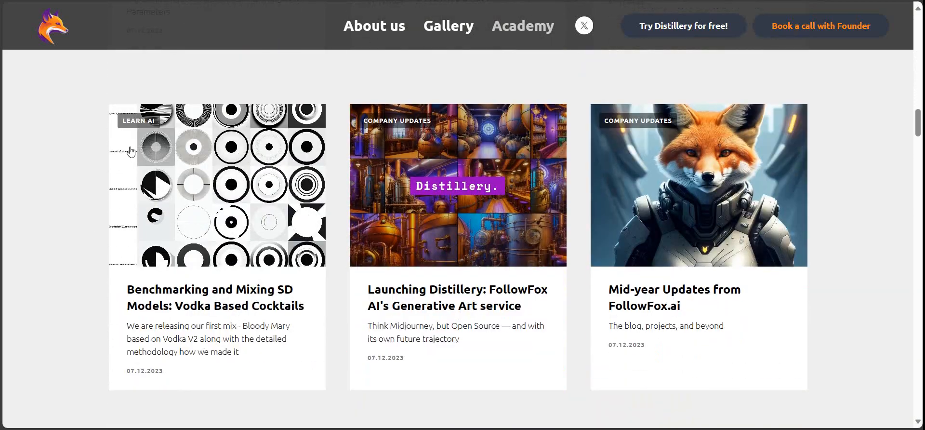
scroll(424, 207, down, 4)
scroll(383, 216, down, 3)
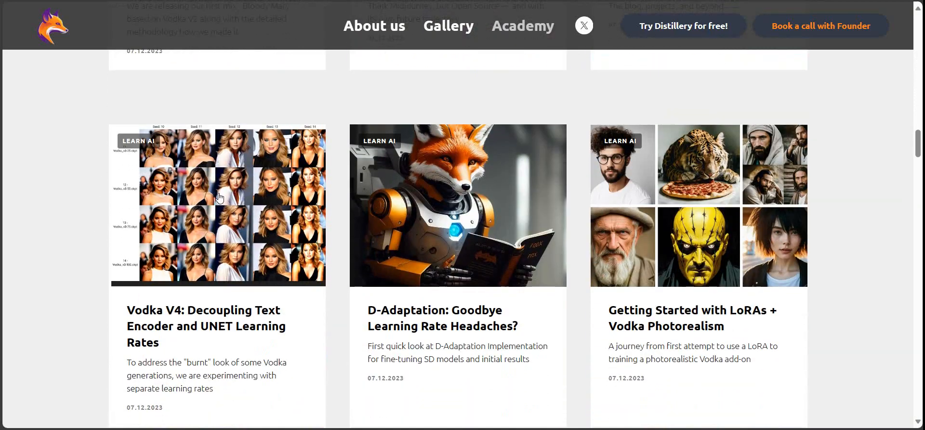
scroll(77, 189, down, 8)
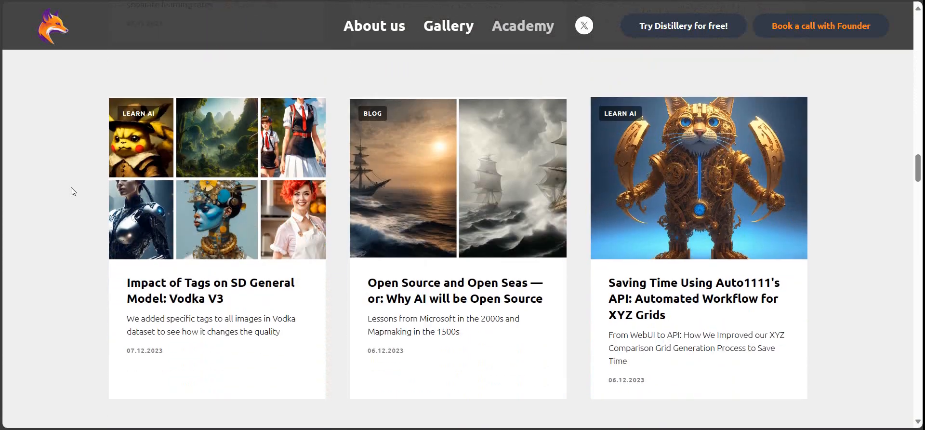
scroll(71, 192, down, 9)
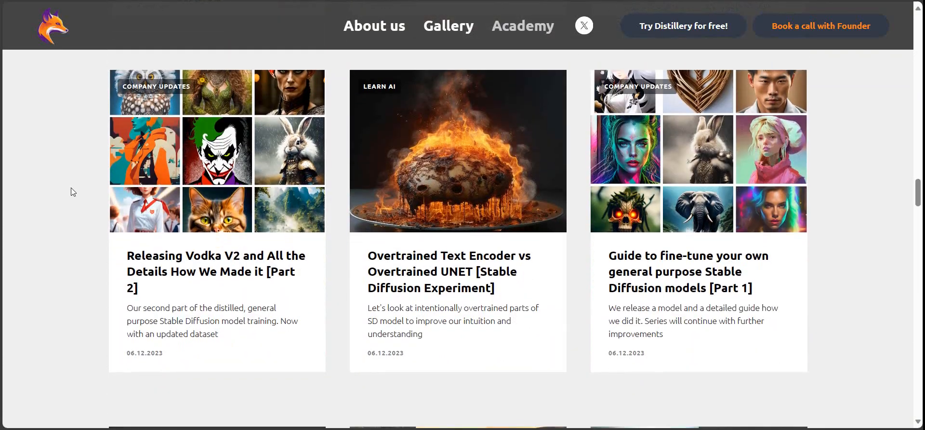
scroll(82, 194, down, 6)
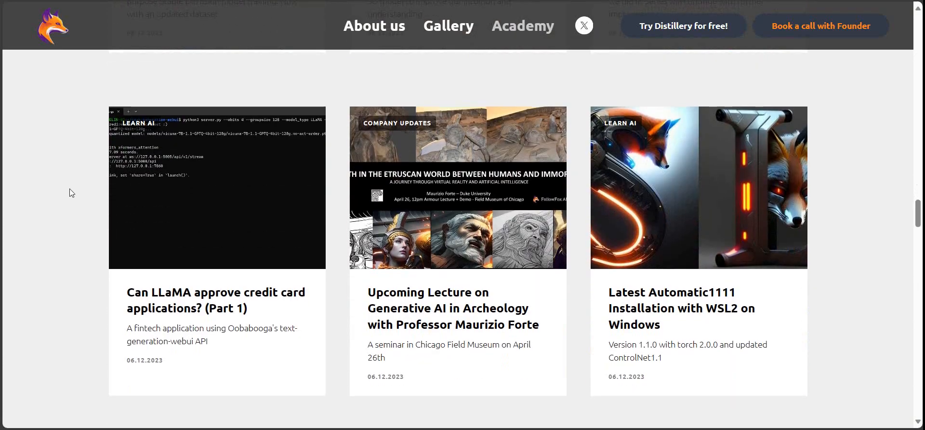
scroll(134, 208, down, 2)
scroll(134, 209, down, 7)
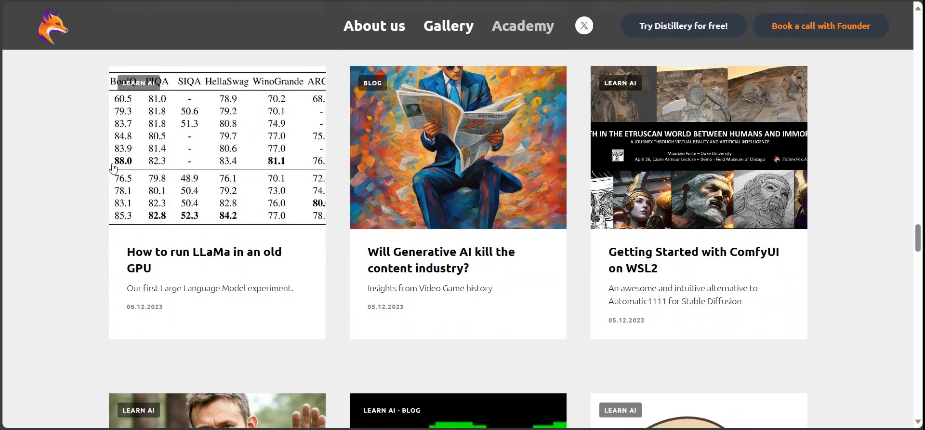
scroll(56, 253, down, 6)
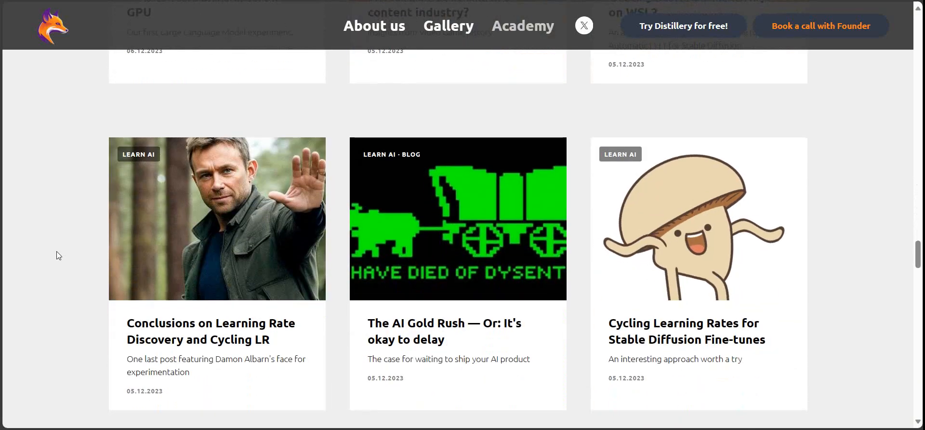
scroll(78, 231, down, 20)
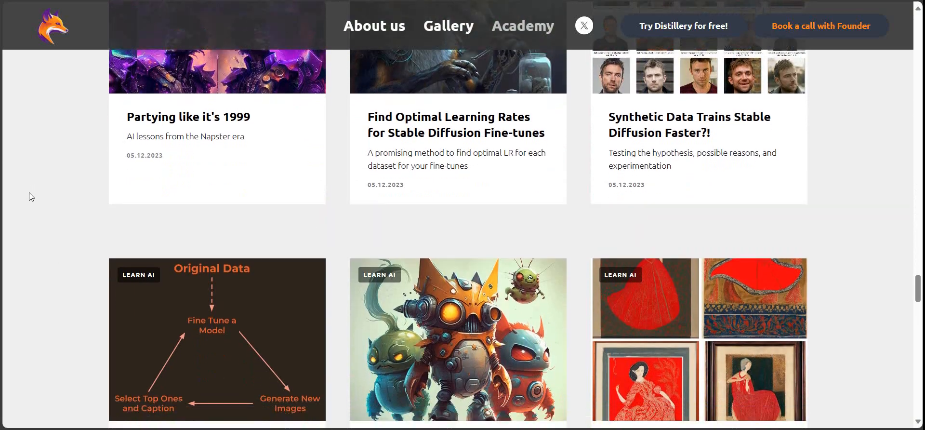
scroll(32, 197, down, 14)
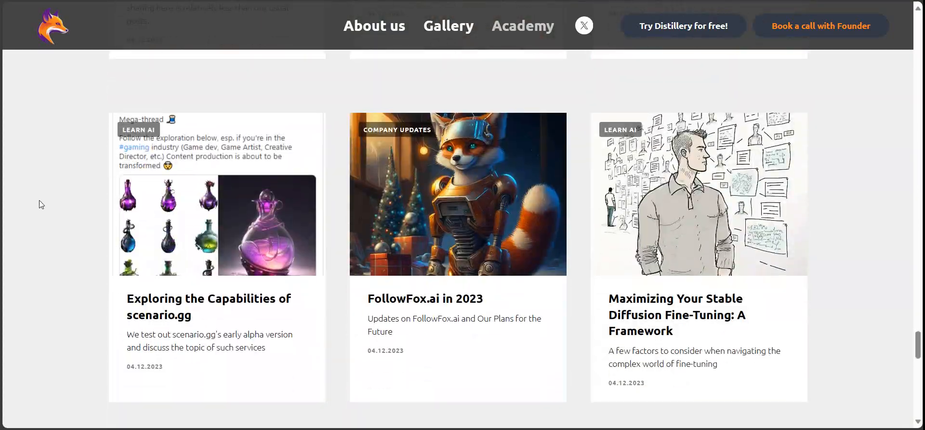
scroll(73, 234, down, 7)
scroll(100, 166, up, 20)
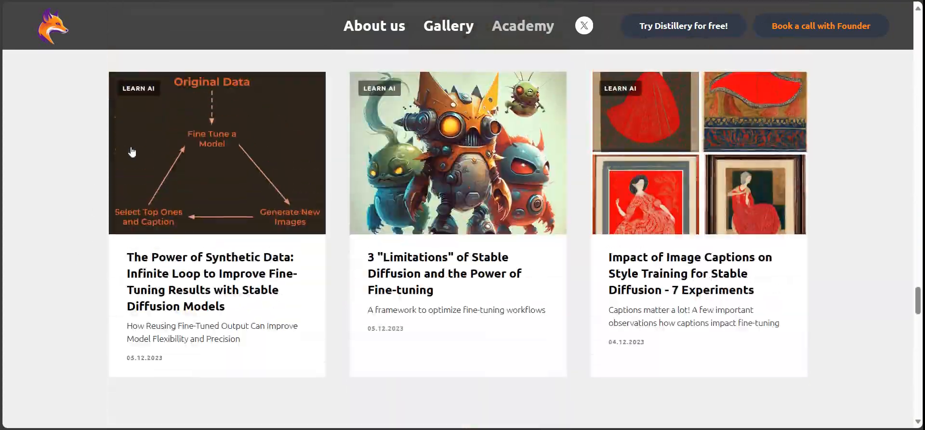
scroll(100, 166, up, 20)
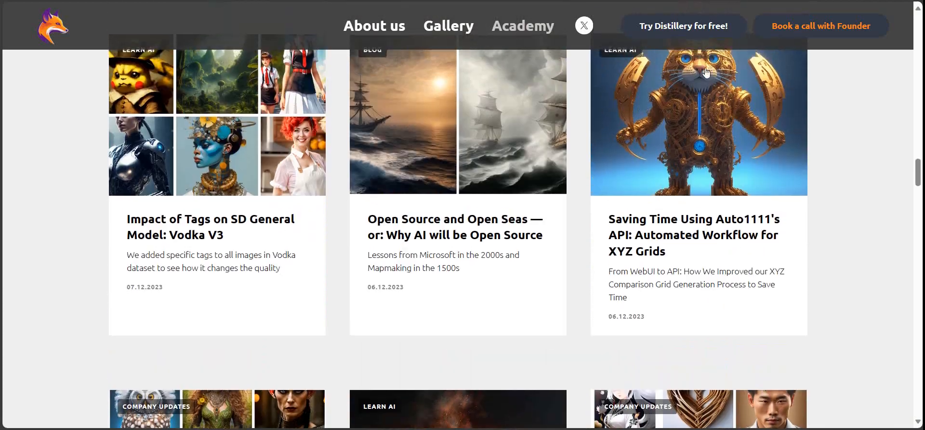
Return to the Distillery home page, open the gallery and examine the generated images with their prompts
click(51, 29)
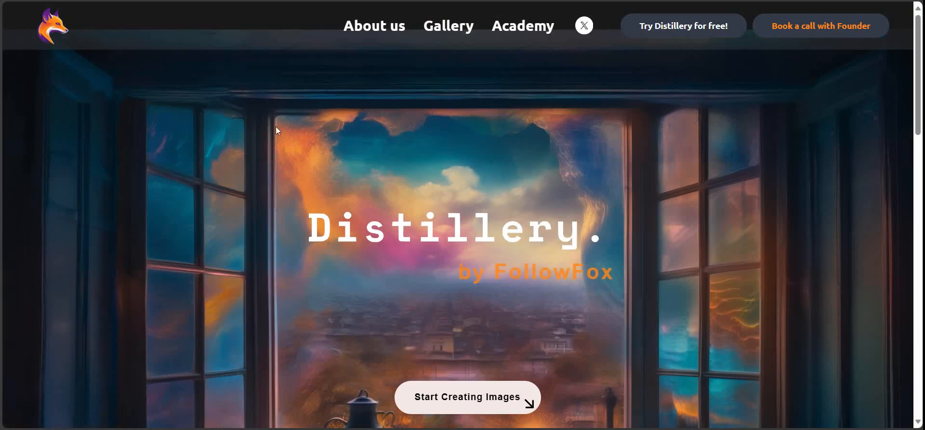
click(455, 30)
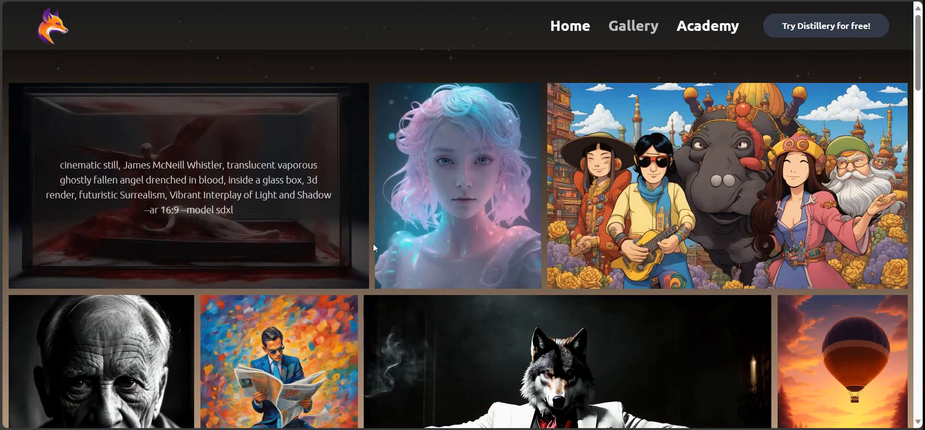
scroll(459, 191, down, 4)
scroll(460, 191, down, 4)
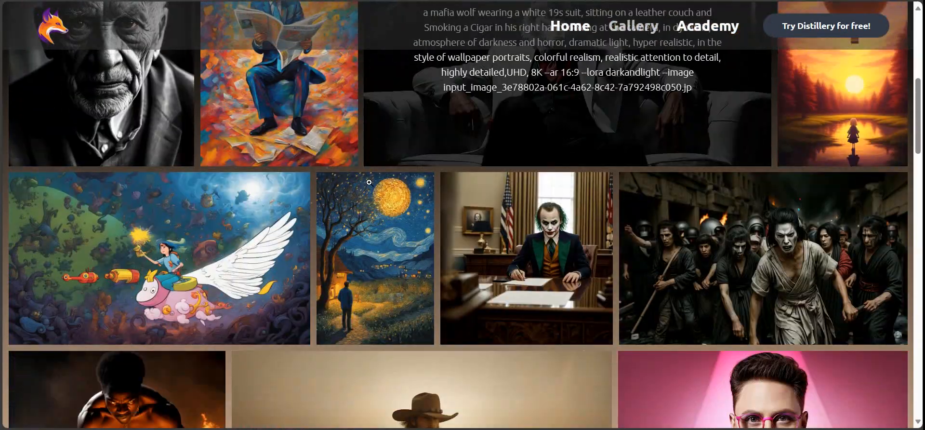
scroll(152, 135, down, 5)
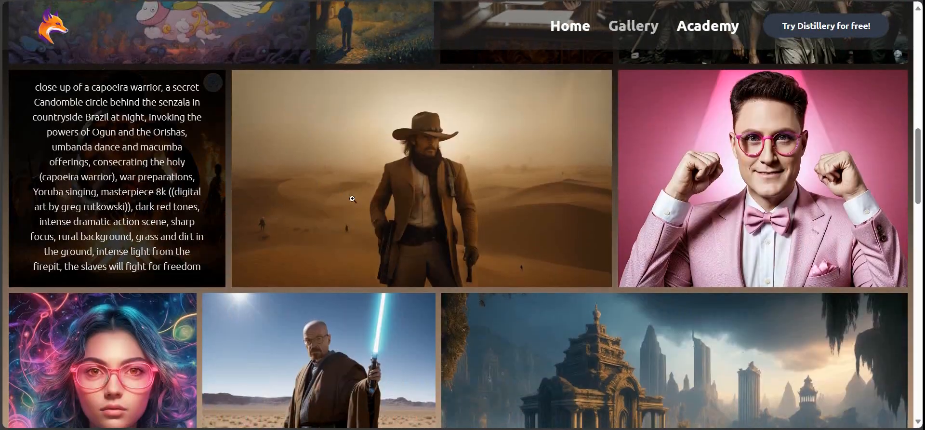
scroll(707, 165, down, 4)
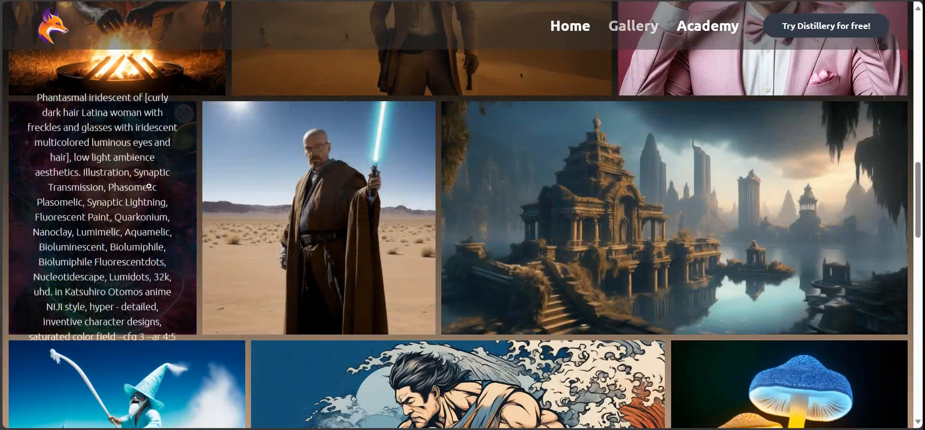
scroll(206, 166, down, 10)
scroll(206, 166, down, 4)
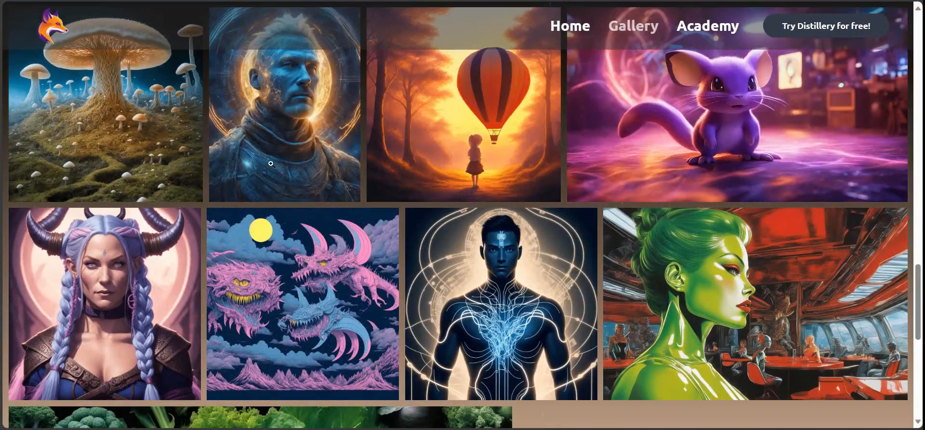
Look through the remaining gallery images and their prompts, including the Jedi and ancient temple pictures, and return to the gallery's beginning
scroll(278, 198, down, 5)
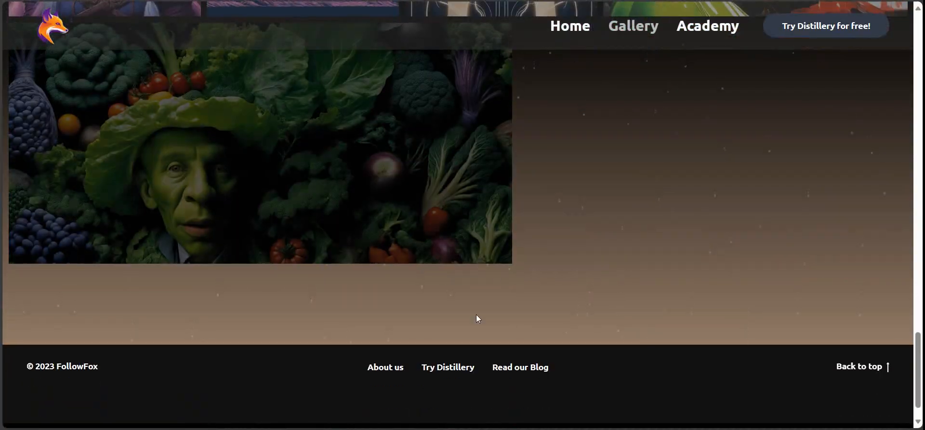
scroll(540, 284, up, 7)
scroll(516, 266, up, 11)
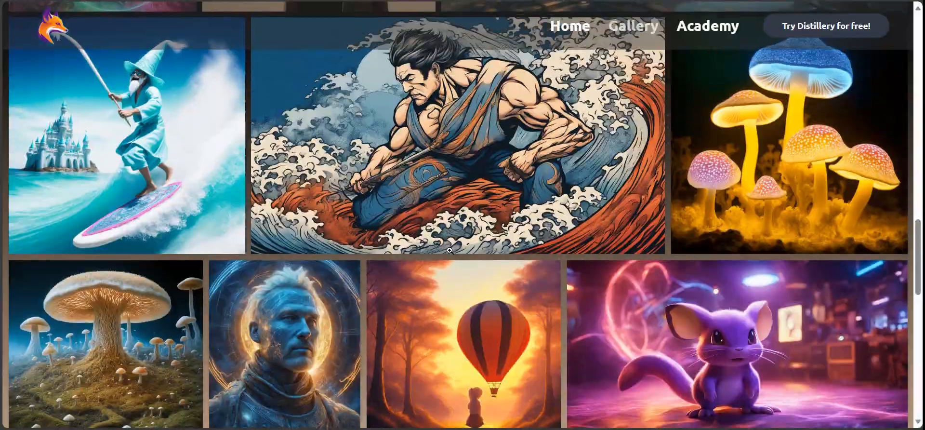
scroll(475, 274, up, 4)
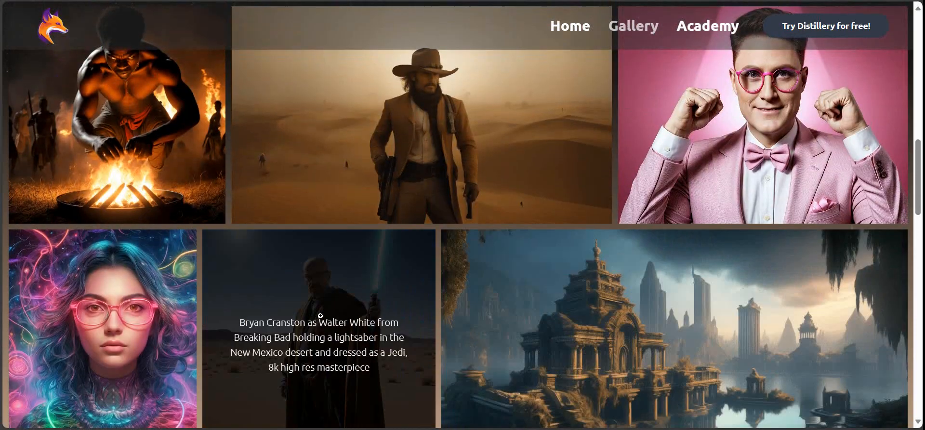
scroll(320, 310, down, 3)
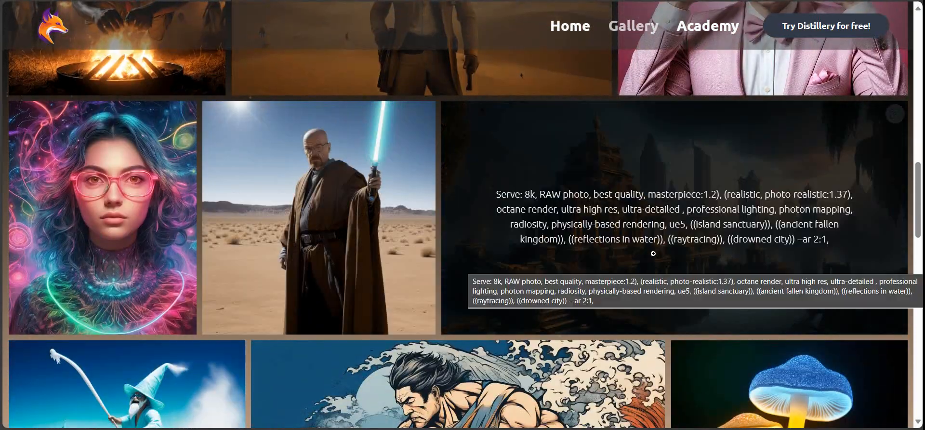
scroll(590, 270, up, 8)
scroll(727, 244, up, 9)
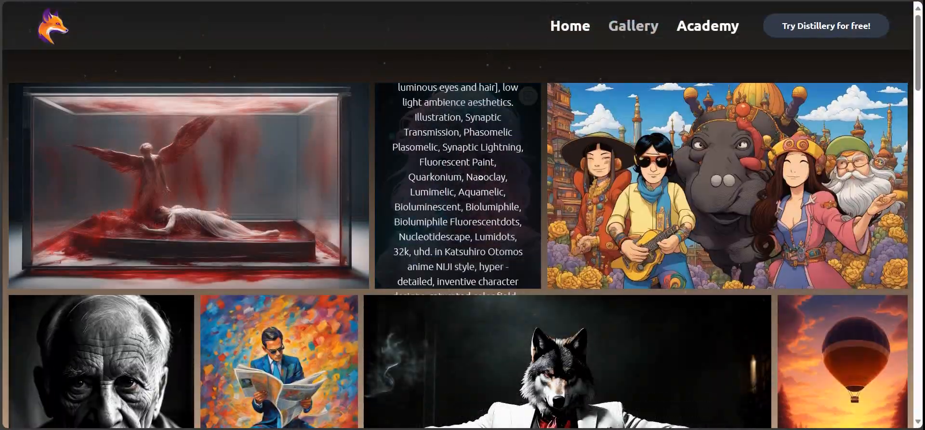
Open the iridescent anime woman image from the gallery and try to select the prompt text beneath it
click(480, 177)
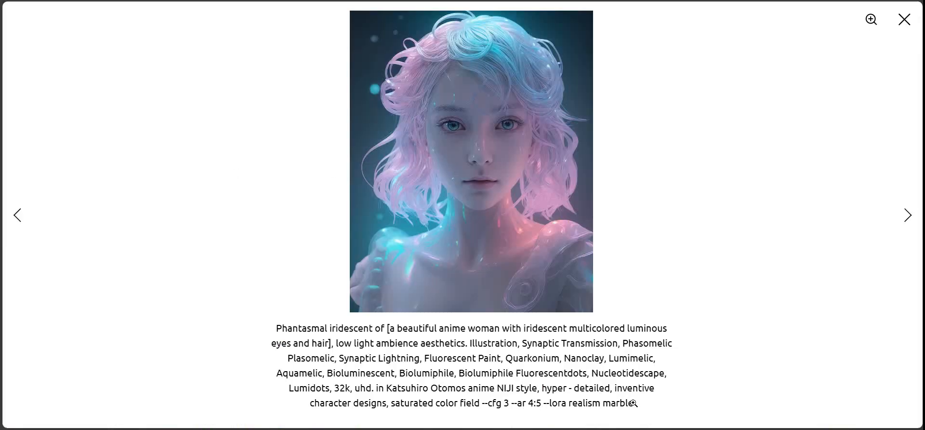
click(484, 406)
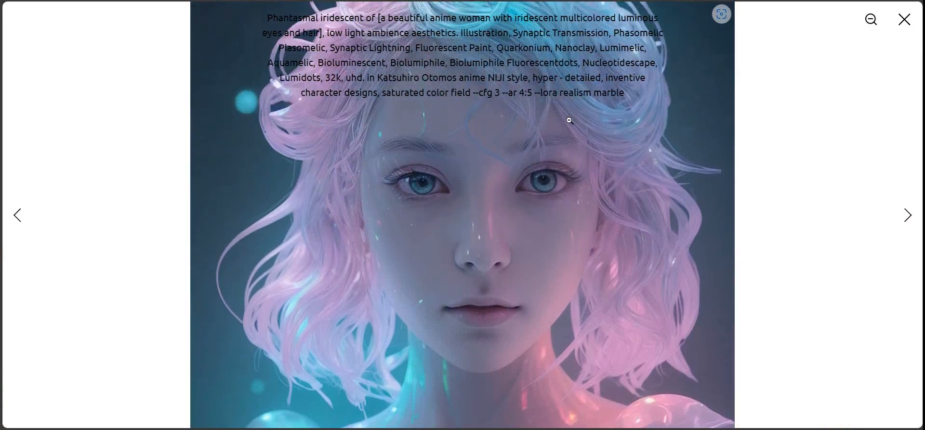
click(421, 7)
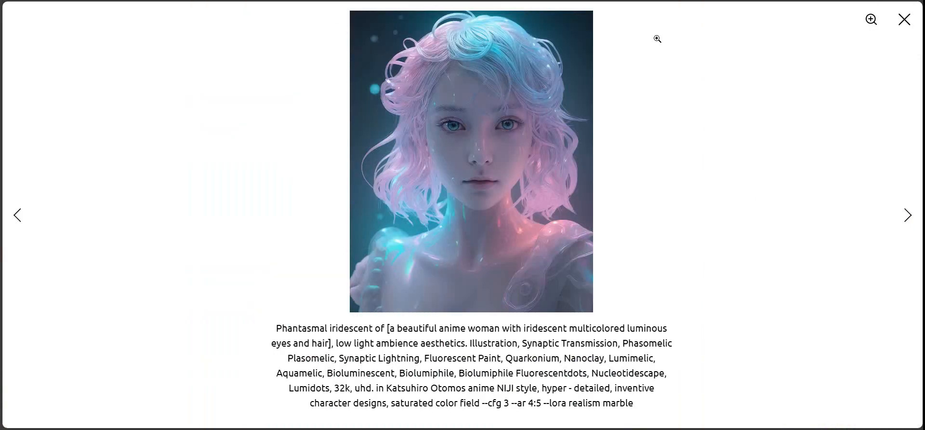
right_click(516, 366)
click(497, 363)
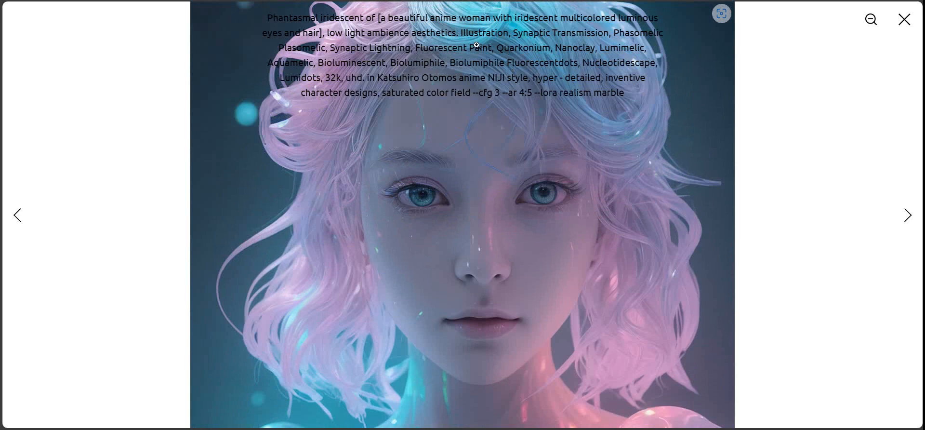
click(488, 228)
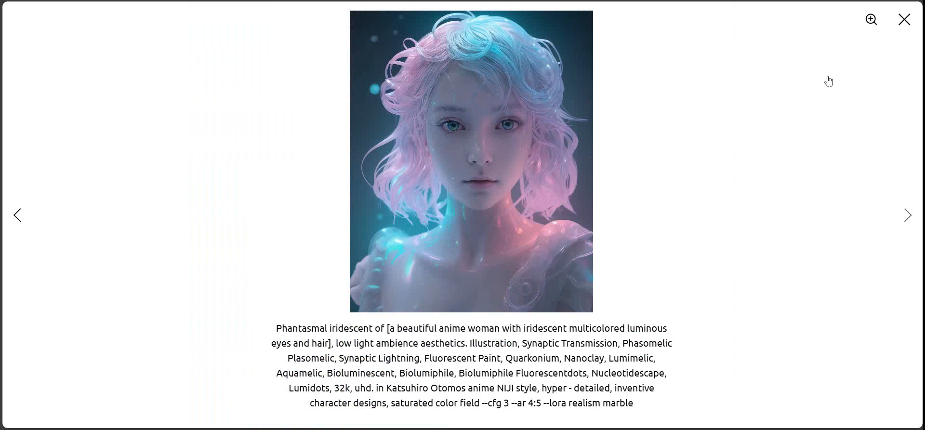
Display the gallery page's source code, search it for the image's prompt and return to the enlarged image
right_click(734, 178)
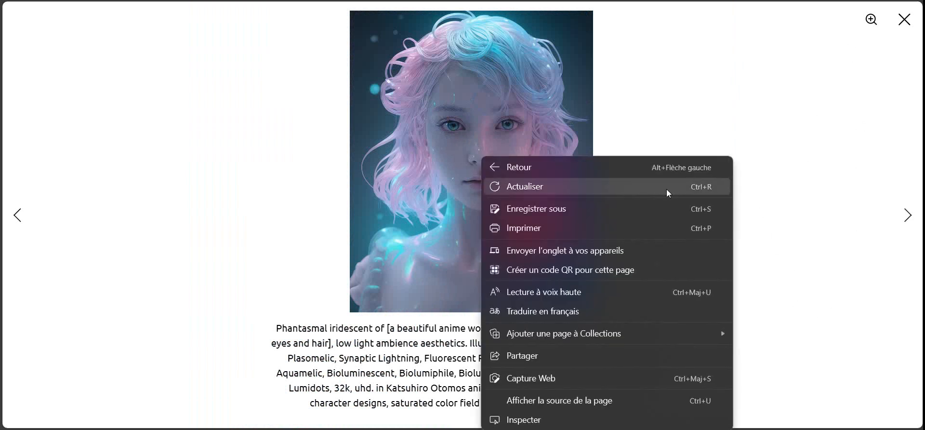
click(572, 407)
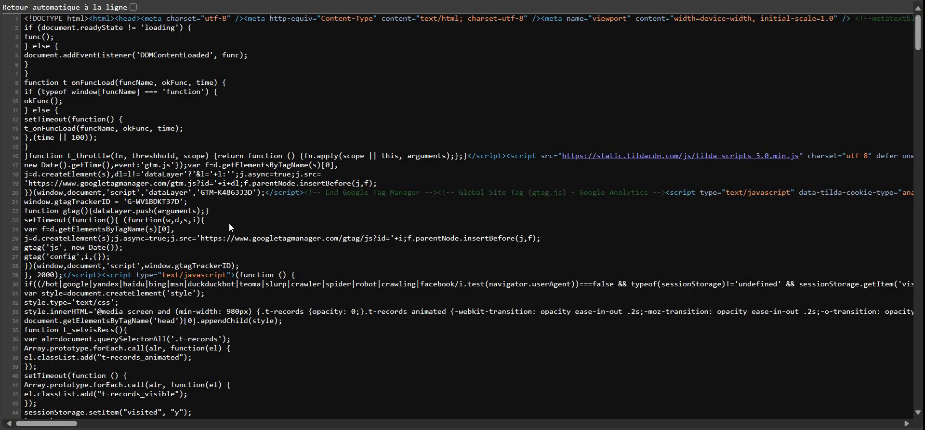
scroll(296, 264, down, 7)
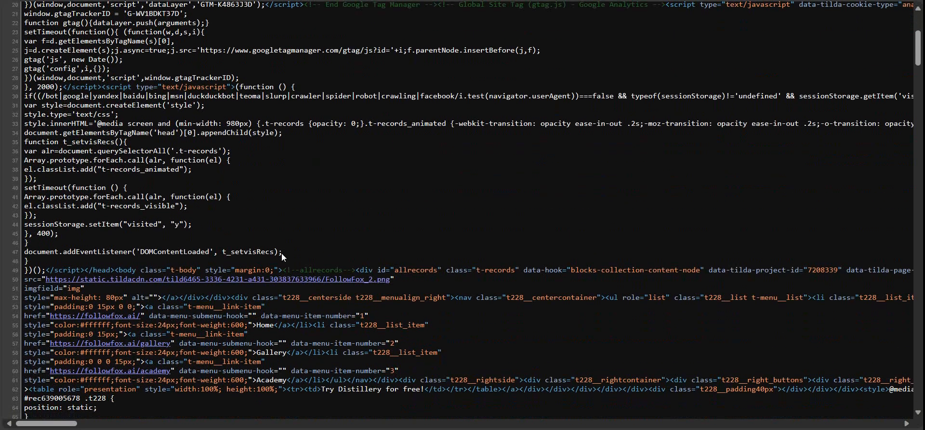
scroll(163, 222, down, 5)
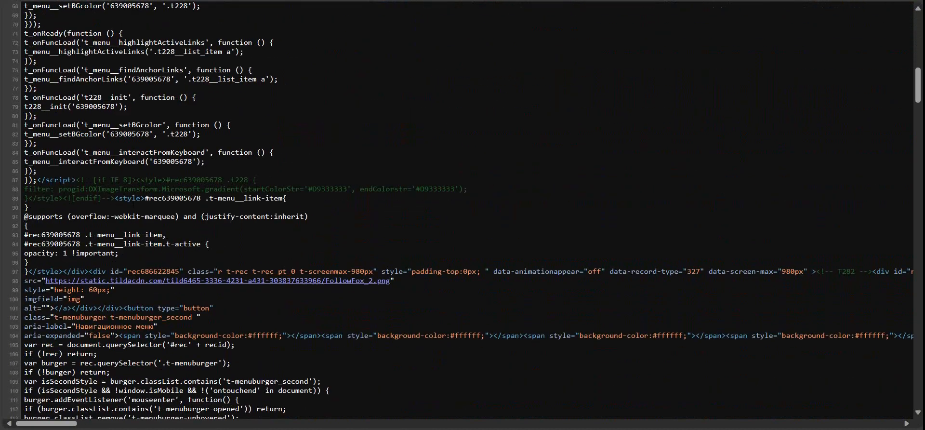
scroll(132, 205, down, 5)
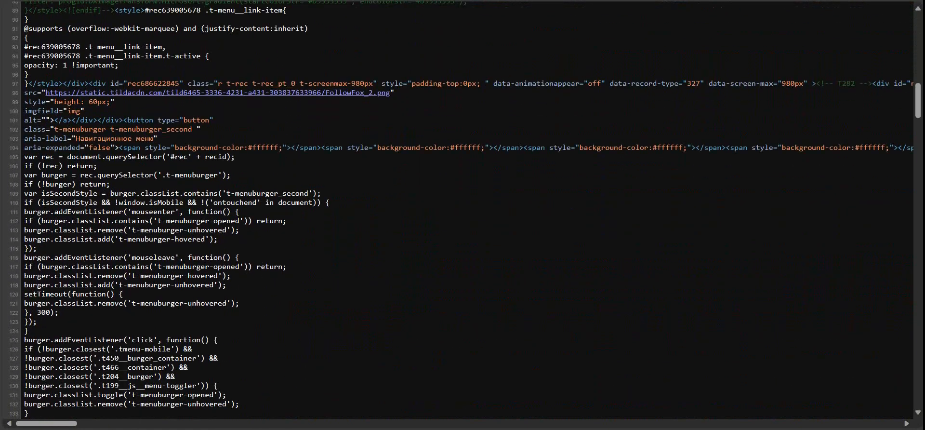
scroll(132, 205, down, 5)
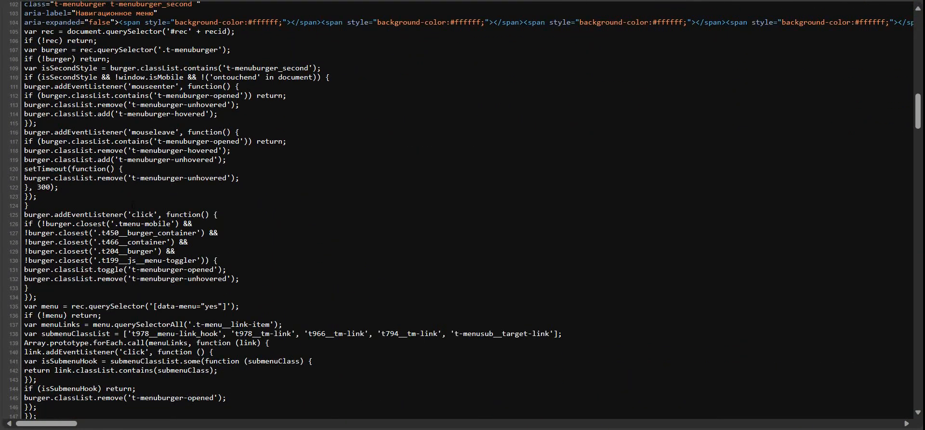
scroll(132, 205, down, 5)
scroll(131, 210, down, 5)
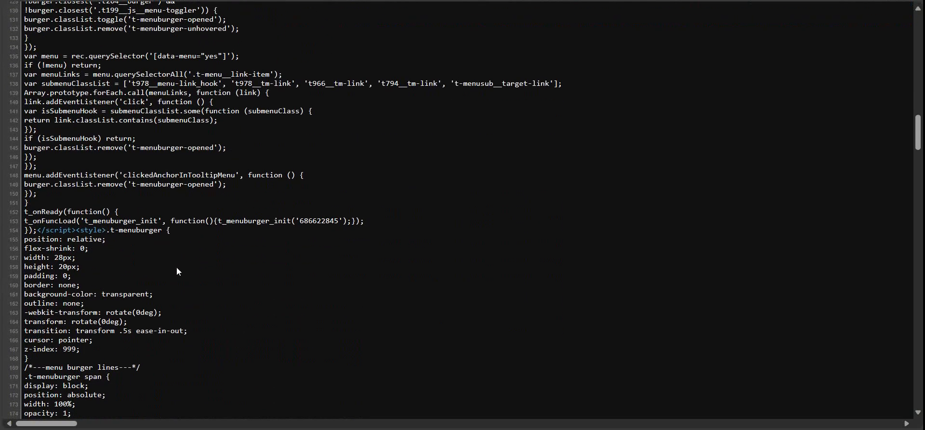
scroll(193, 269, down, 10)
scroll(197, 265, down, 7)
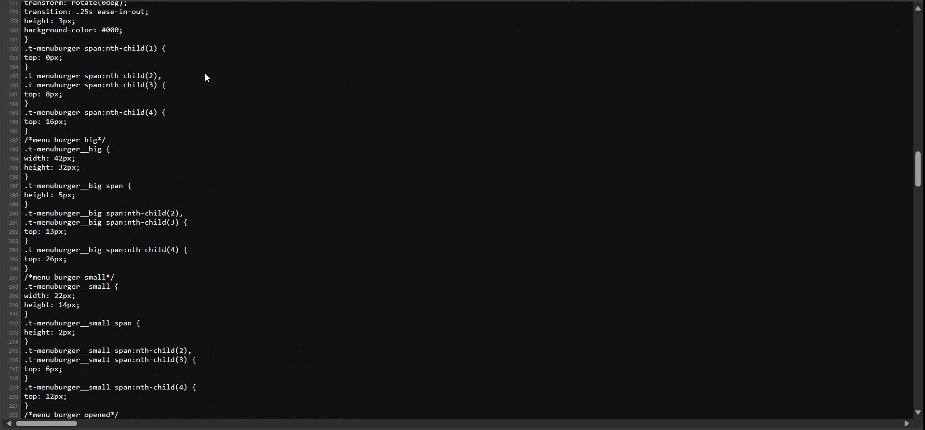
scroll(168, 207, up, 20)
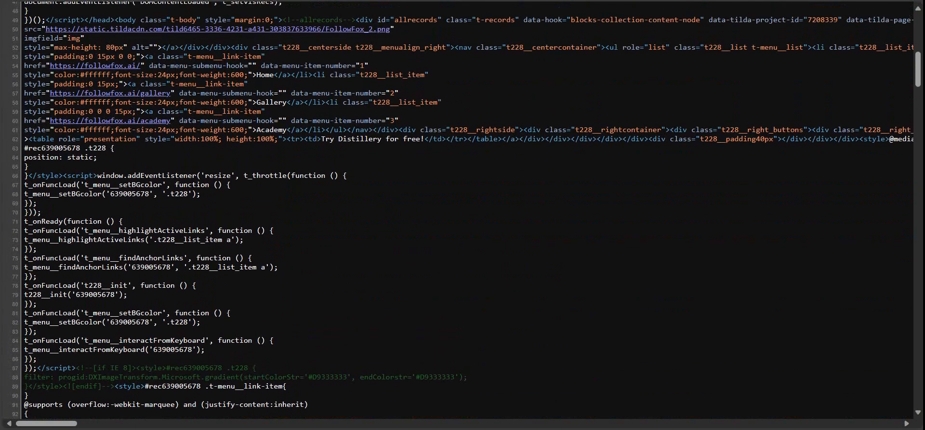
scroll(380, 183, up, 11)
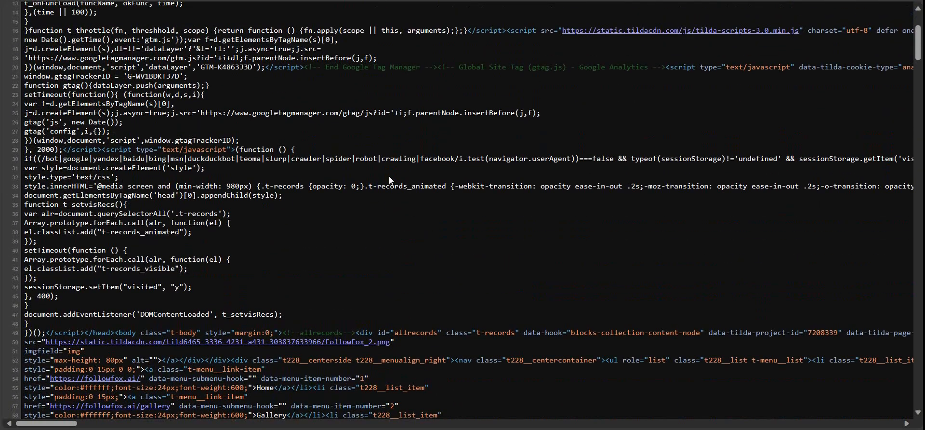
scroll(327, 145, up, 2)
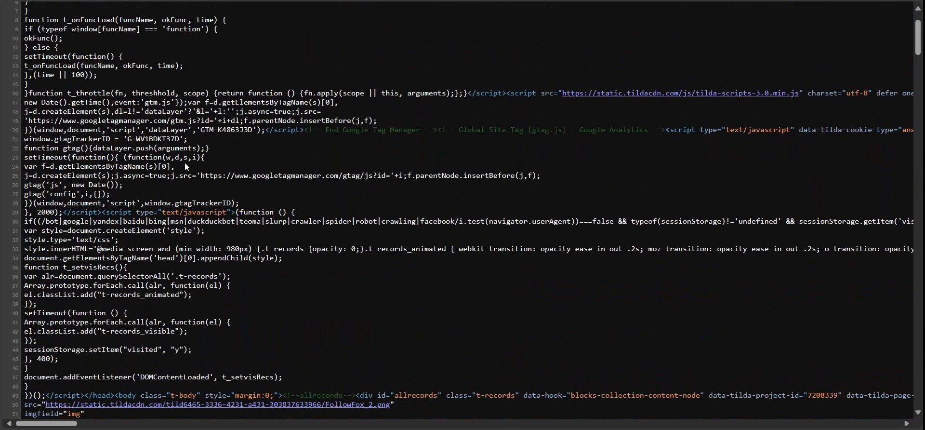
scroll(463, 212, up, 2)
scroll(136, 177, down, 4)
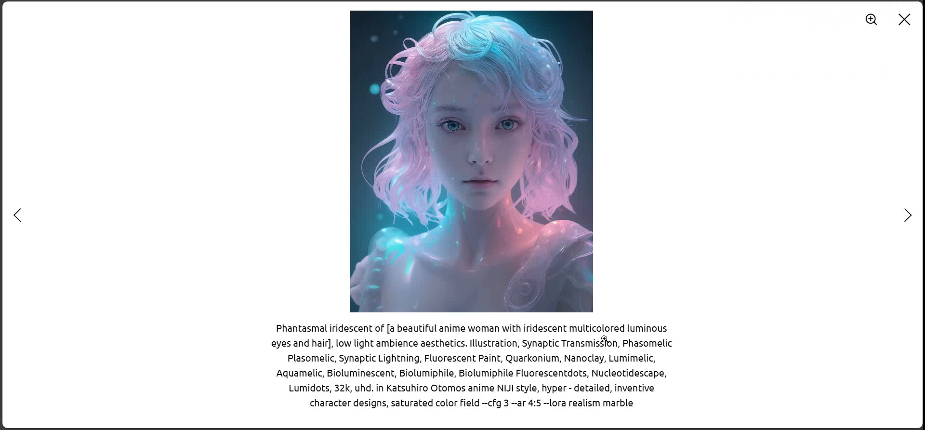
Inspect the prompt caption's element in the developer tools and restore the enlarged image to its fitted size
right_click(605, 369)
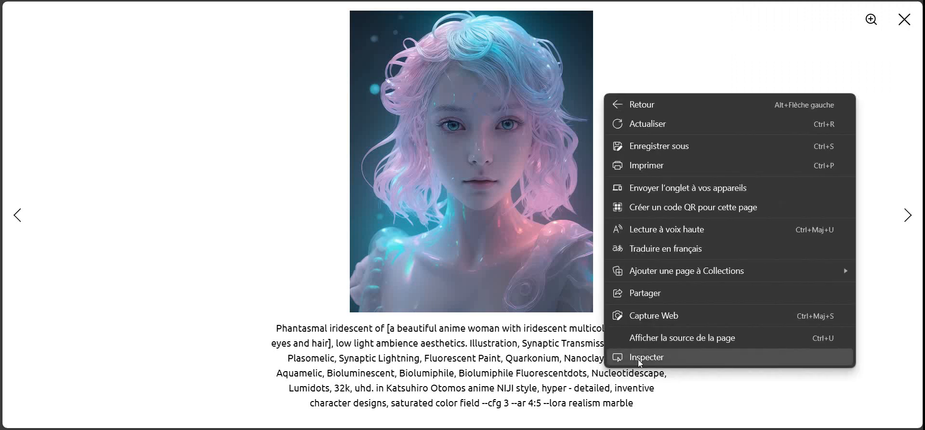
click(664, 365)
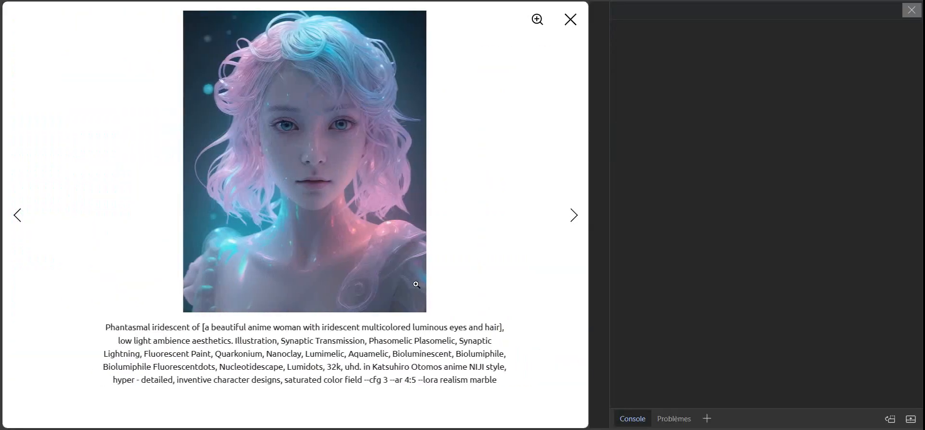
click(383, 341)
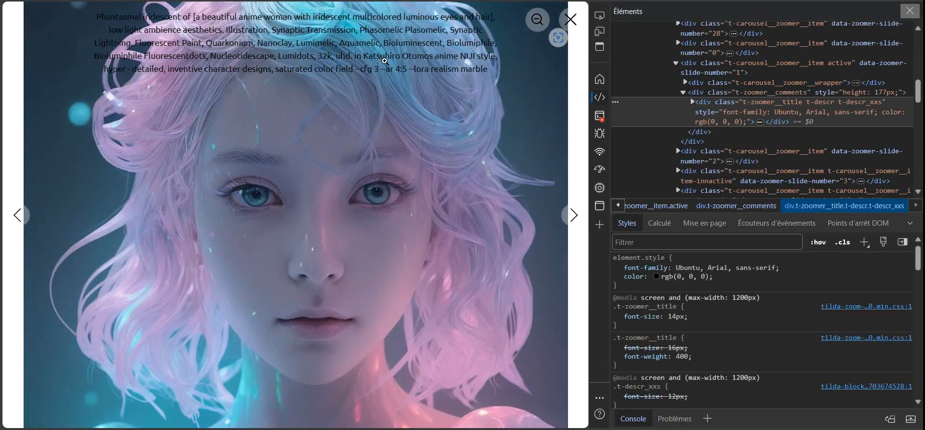
click(537, 19)
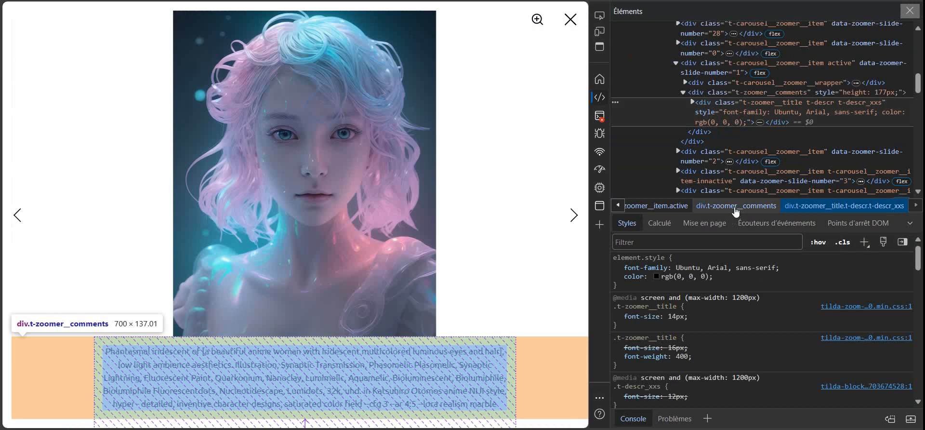
Search the inspected page's element tree for the image's prompt text and try again to select the caption
scroll(738, 195, down, 3)
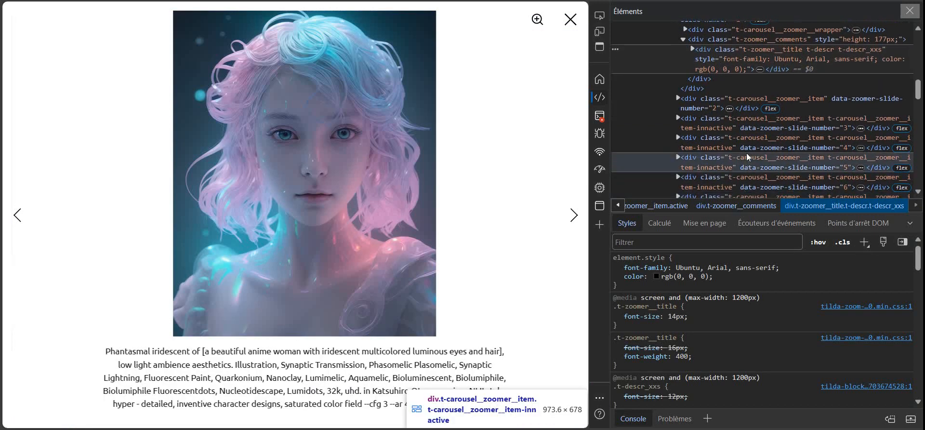
scroll(747, 153, down, 2)
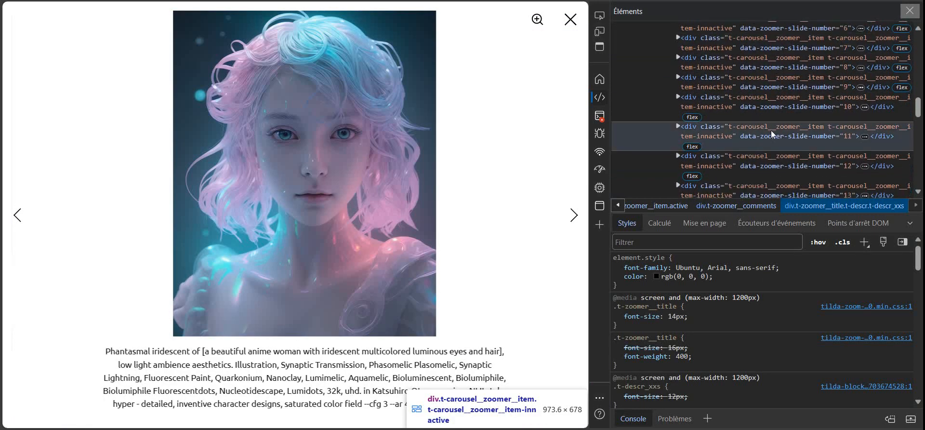
scroll(771, 131, up, 6)
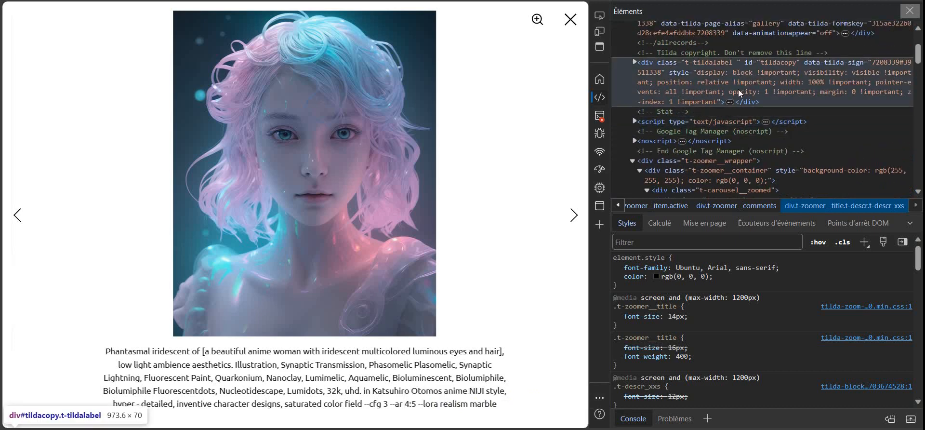
scroll(739, 88, up, 3)
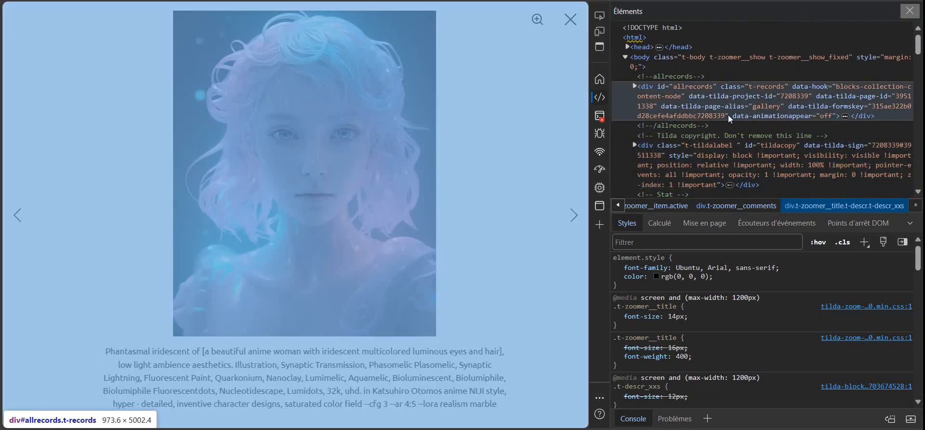
scroll(728, 115, down, 4)
scroll(726, 155, down, 4)
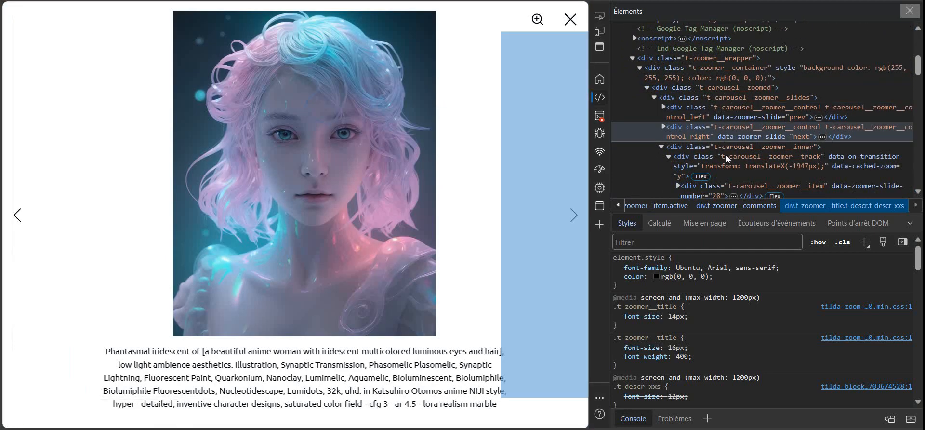
scroll(727, 156, down, 8)
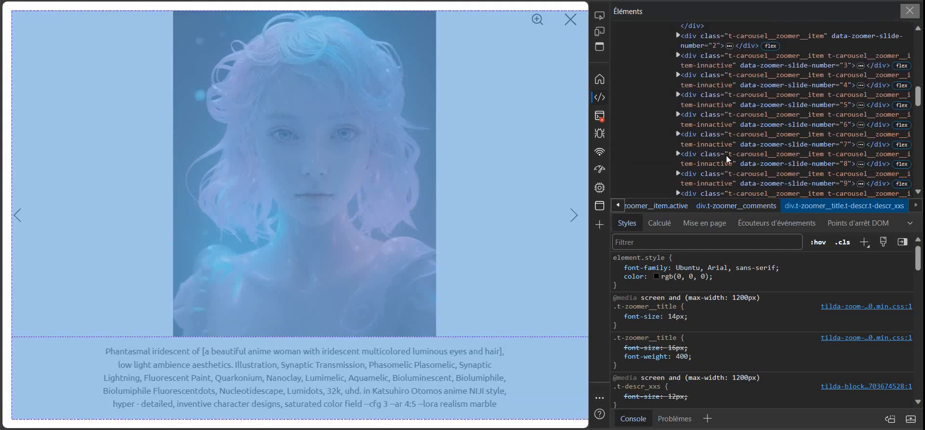
scroll(727, 155, down, 5)
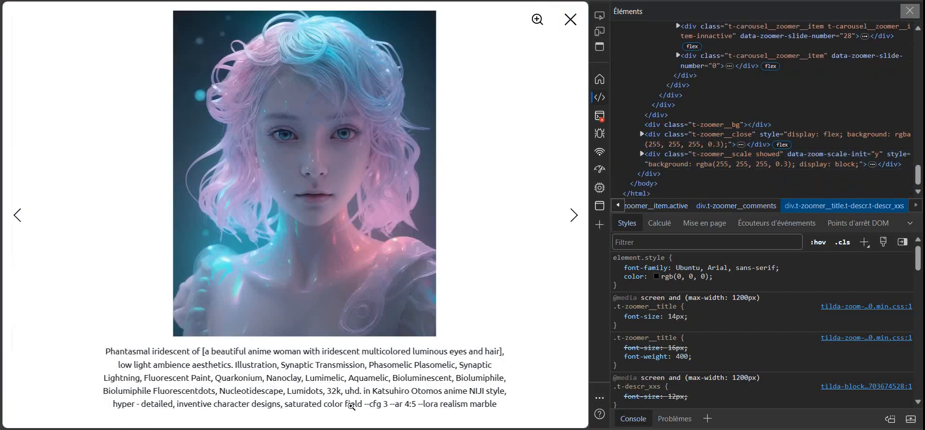
click(388, 386)
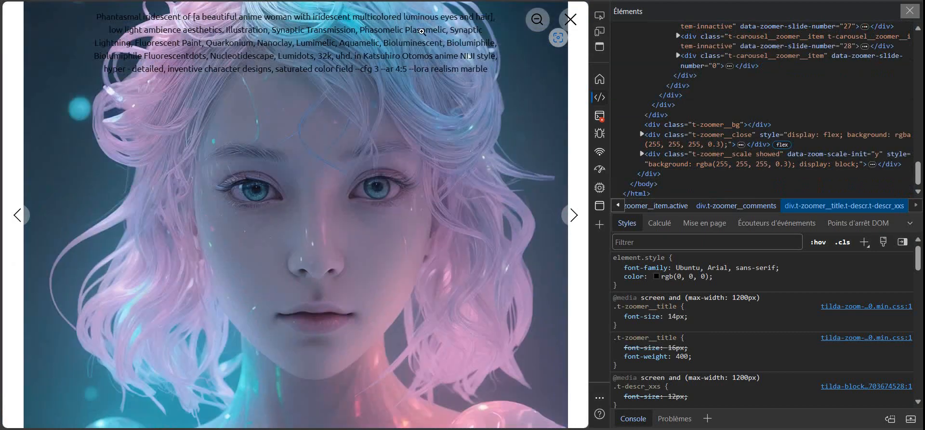
click(403, 37)
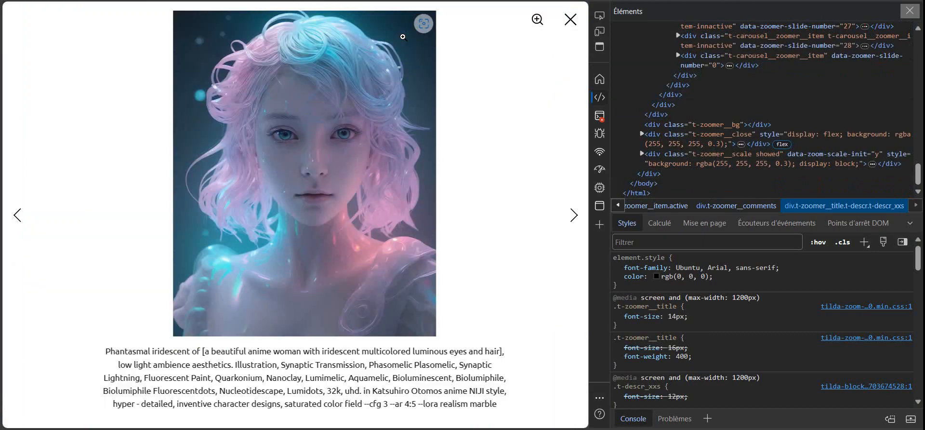
Look through the element tree for the image's prompt once more, close the developer tools and return to the gallery
scroll(722, 127, up, 3)
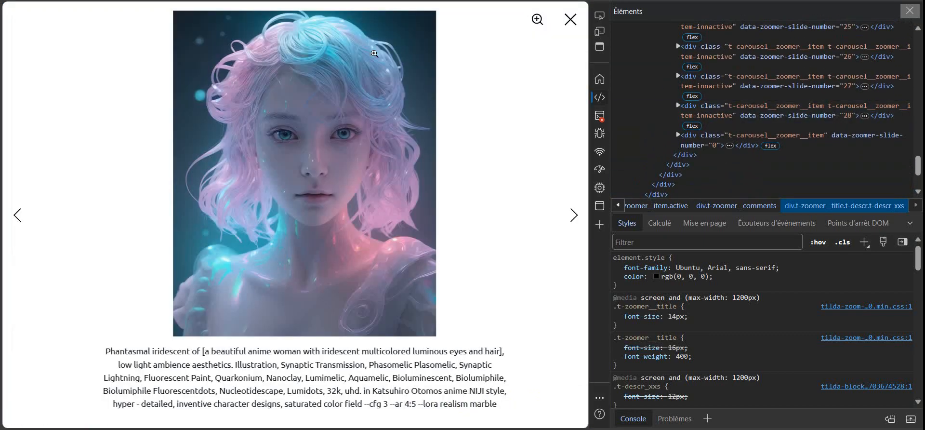
click(185, 373)
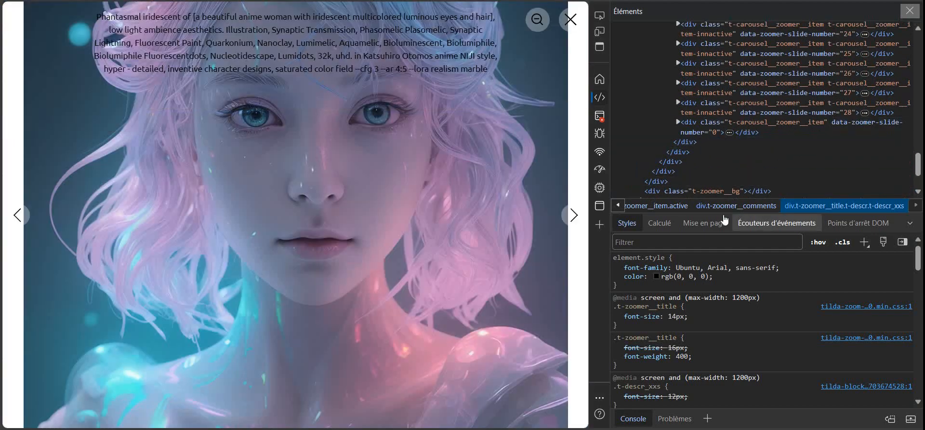
scroll(774, 152, up, 3)
scroll(773, 141, up, 8)
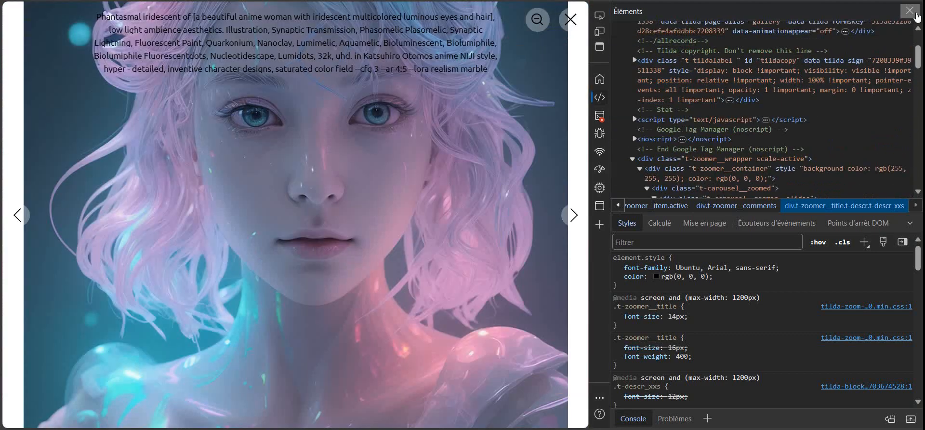
click(910, 11)
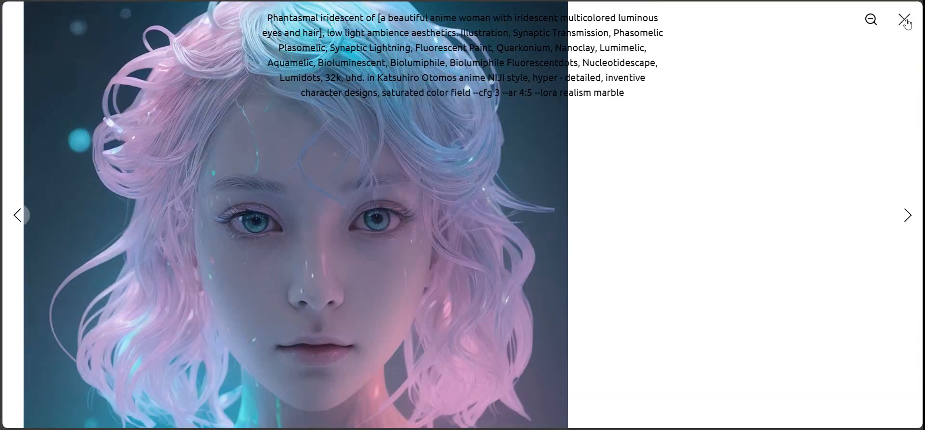
click(905, 20)
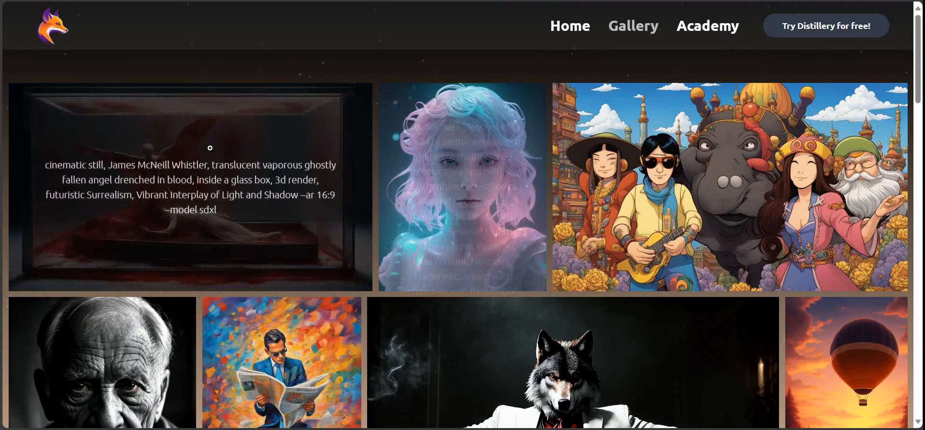
Open the gallery's burning street crowd image, check the context options for its prompt caption, and return to the gallery
scroll(320, 202, down, 4)
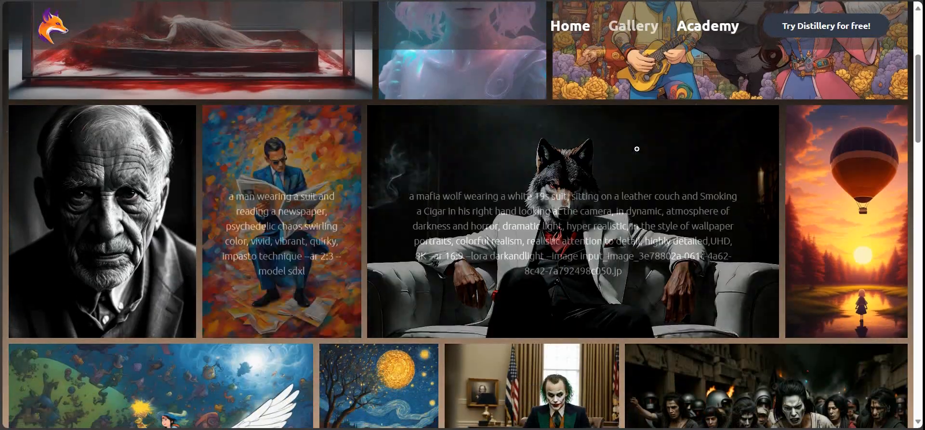
mouse_move(536, 198)
scroll(536, 198, down, 4)
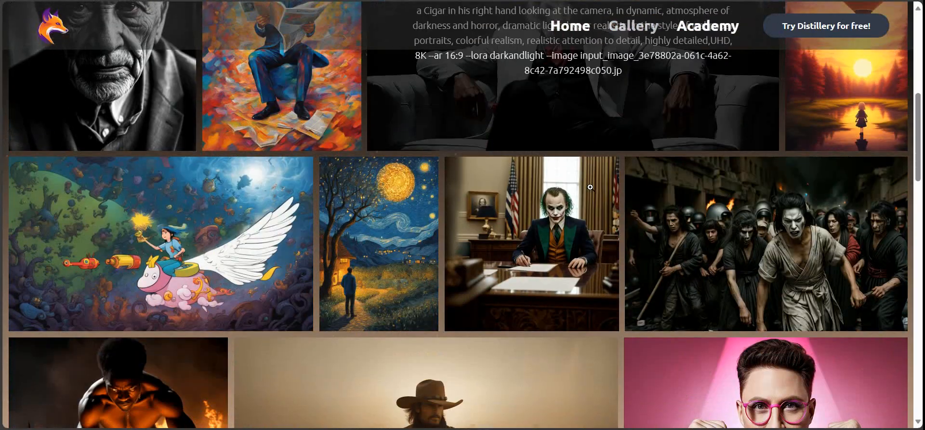
right_click(745, 221)
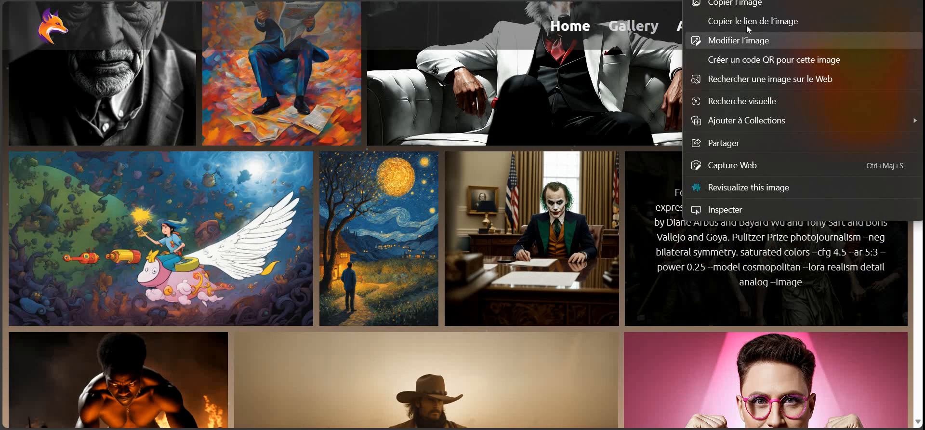
click(723, 253)
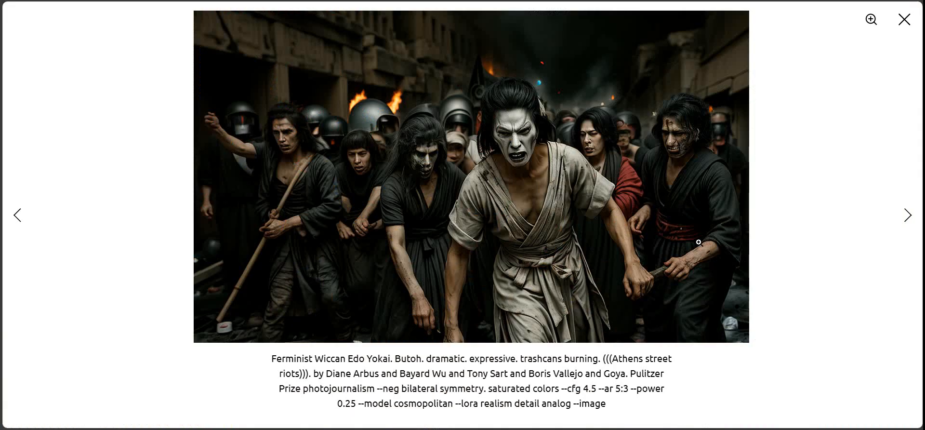
right_click(544, 387)
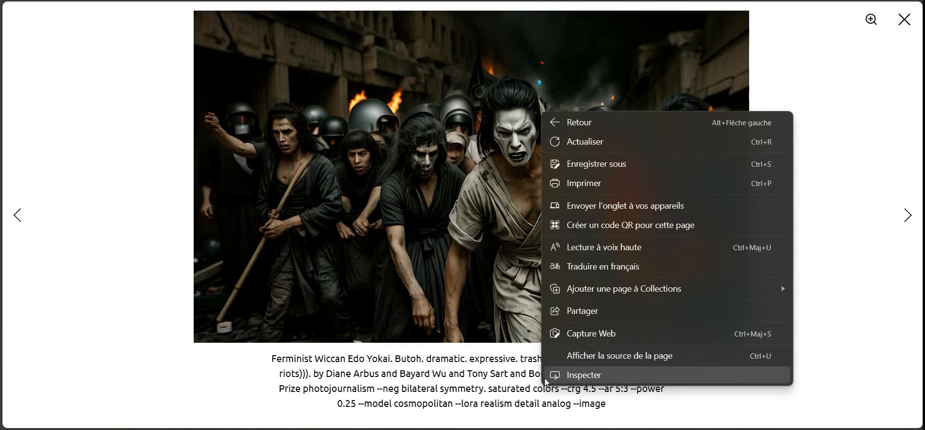
click(837, 154)
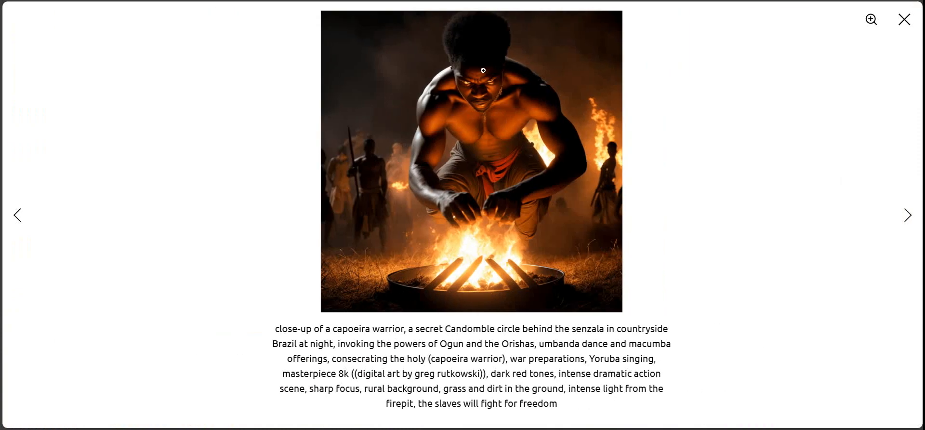
click(901, 20)
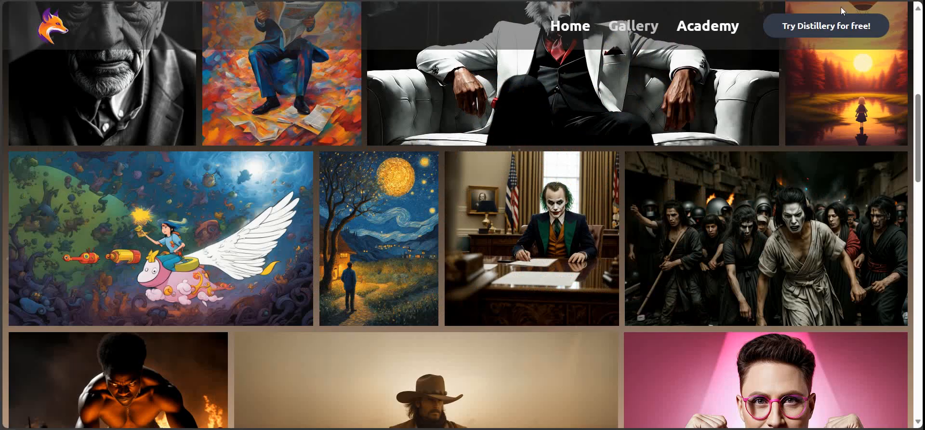
scroll(293, 182, up, 8)
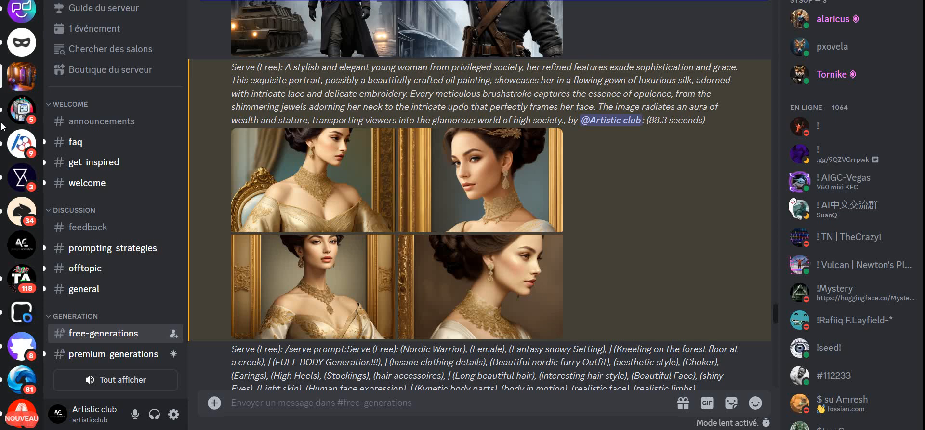
Switch to Discord and review the recent image generations and channel list around the Distillery server's free-generations channel
scroll(277, 85, up, 5)
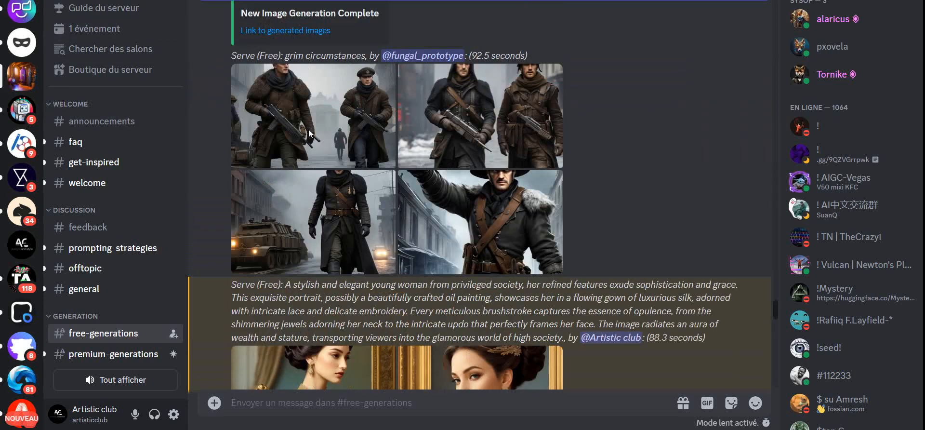
scroll(277, 87, up, 6)
scroll(270, 145, down, 15)
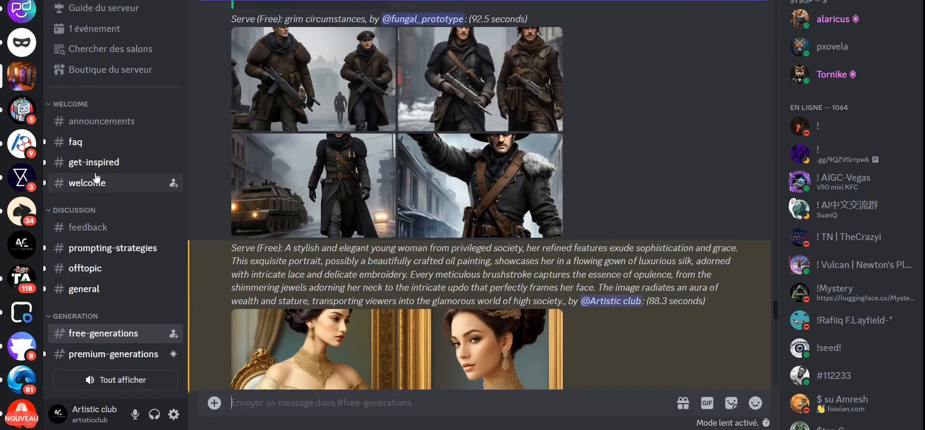
mouse_move(116, 147)
mouse_move(116, 339)
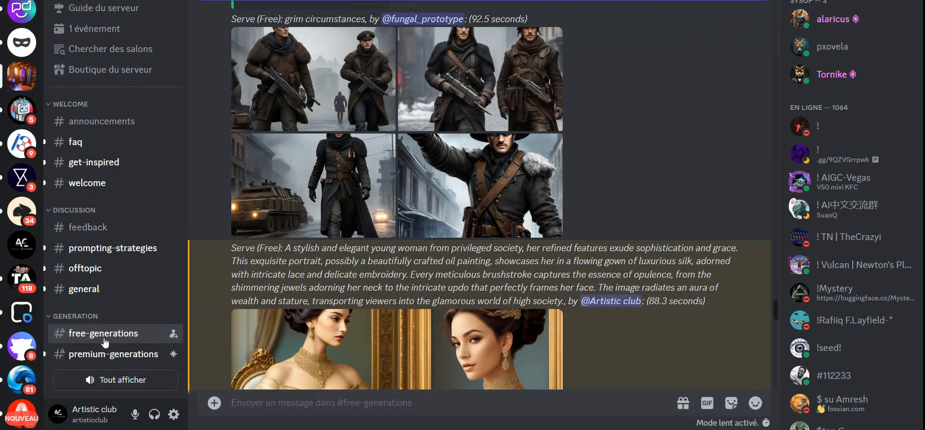
Start the /serve-free command with its prompt field in the free-generations channel
scroll(290, 313, down, 4)
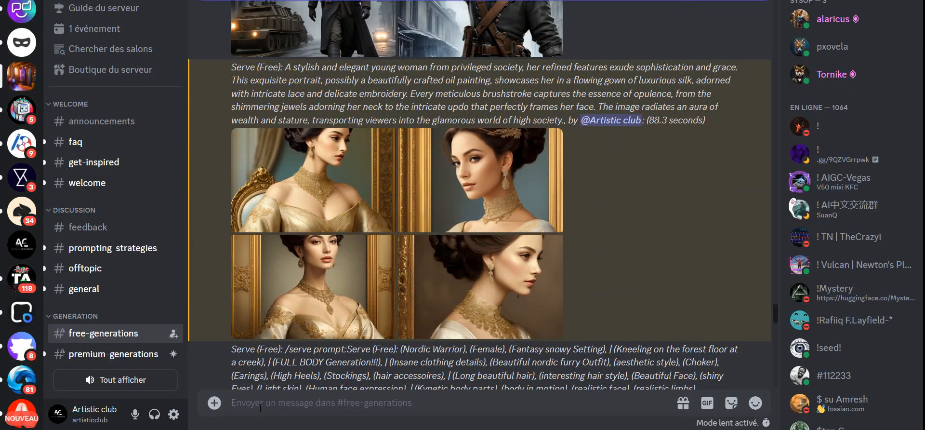
text(/)
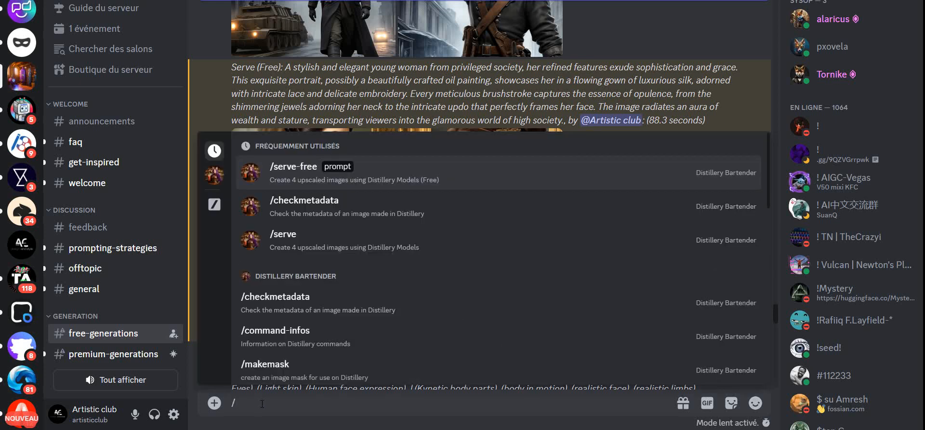
click(349, 172)
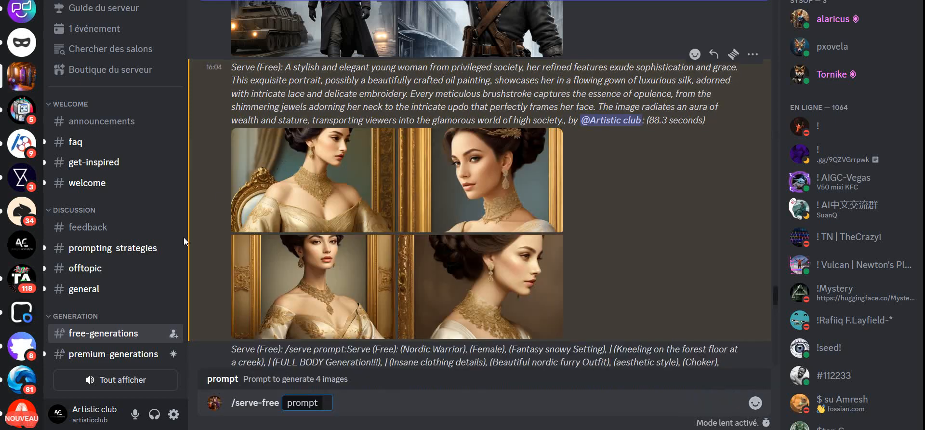
Examine the earlier /serve-free requests and the bot's replies about remaining free image requests in the channel history
scroll(419, 222, up, 5)
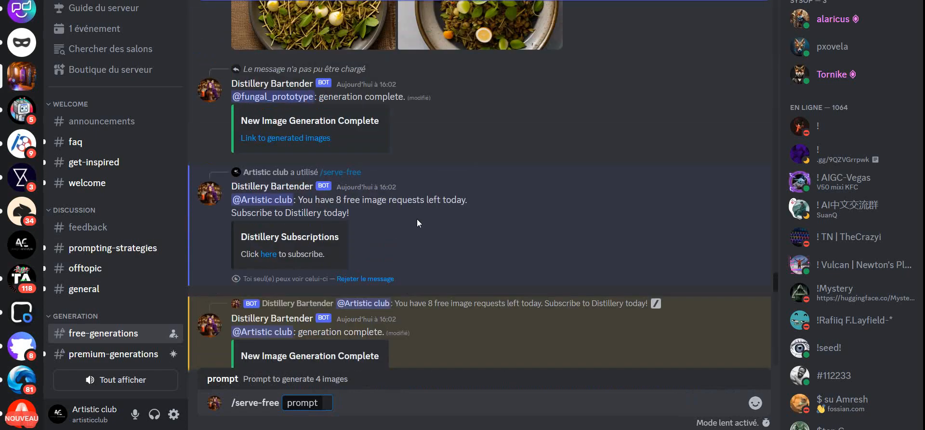
scroll(418, 223, up, 5)
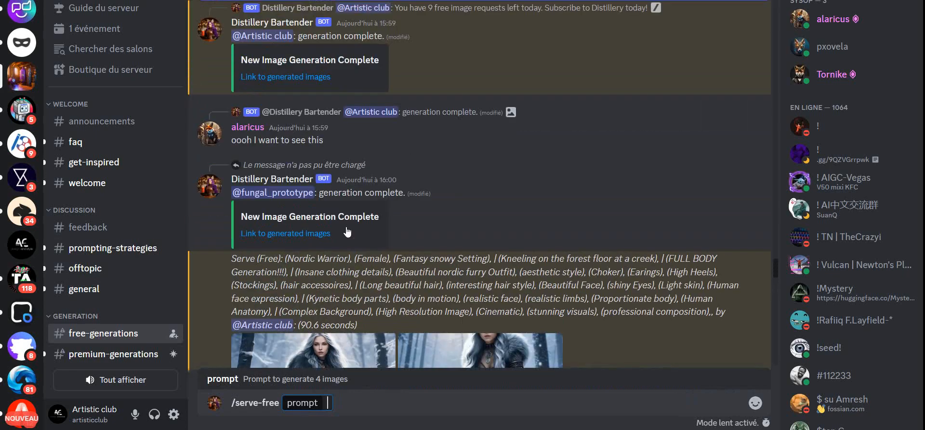
scroll(381, 150, down, 3)
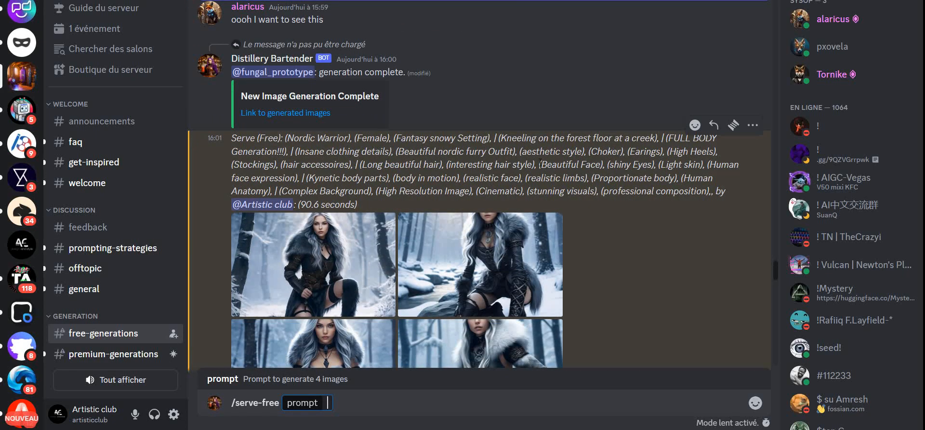
scroll(338, 145, up, 7)
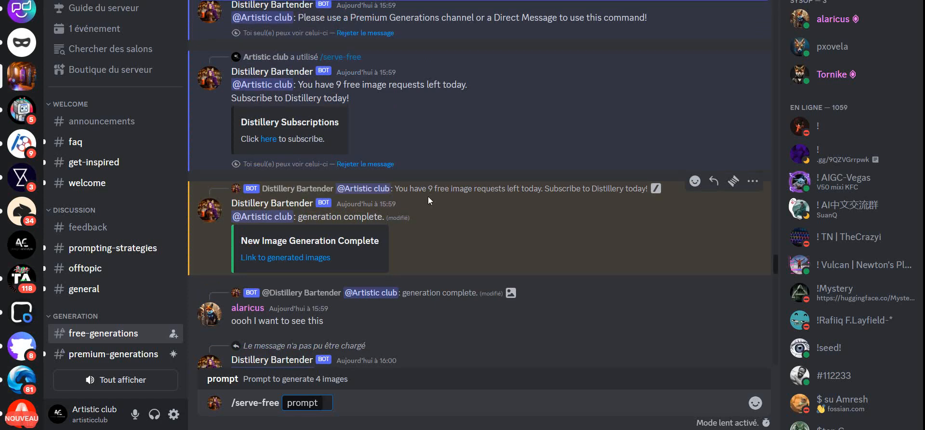
scroll(443, 210, down, 3)
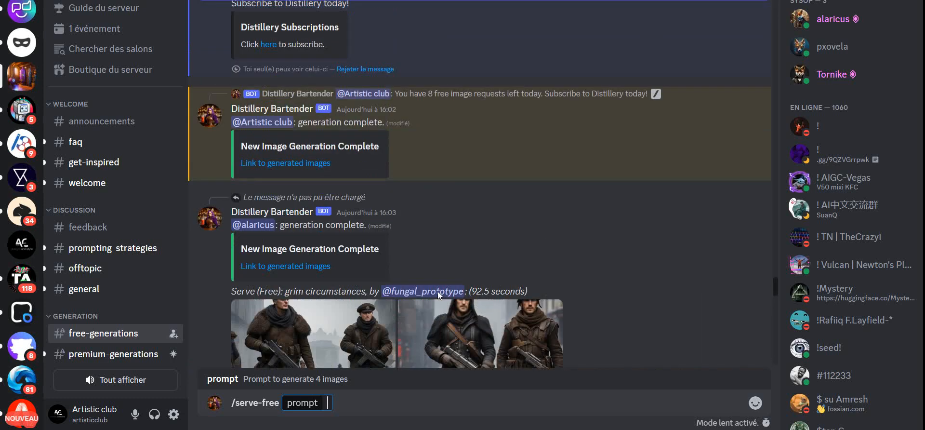
scroll(342, 161, up, 1)
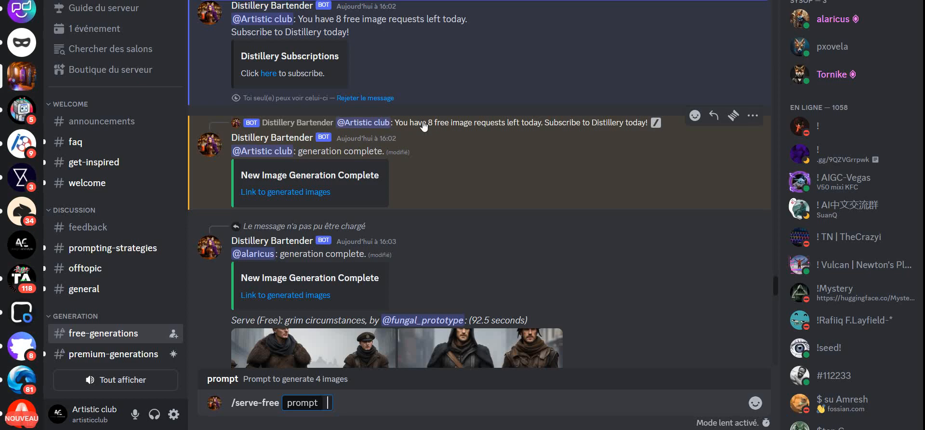
Compare the elegant woman portraits with the Nordic Warrior images and their prompts in the channel history
scroll(425, 127, down, 20)
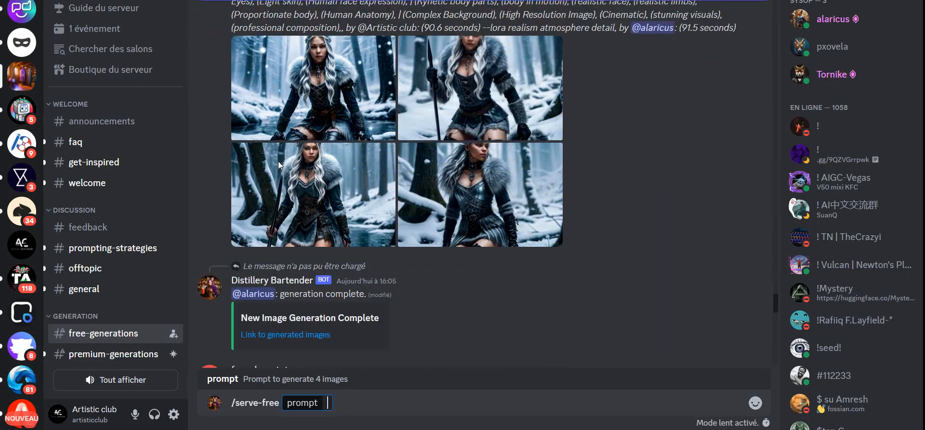
scroll(423, 178, down, 2)
scroll(419, 197, up, 5)
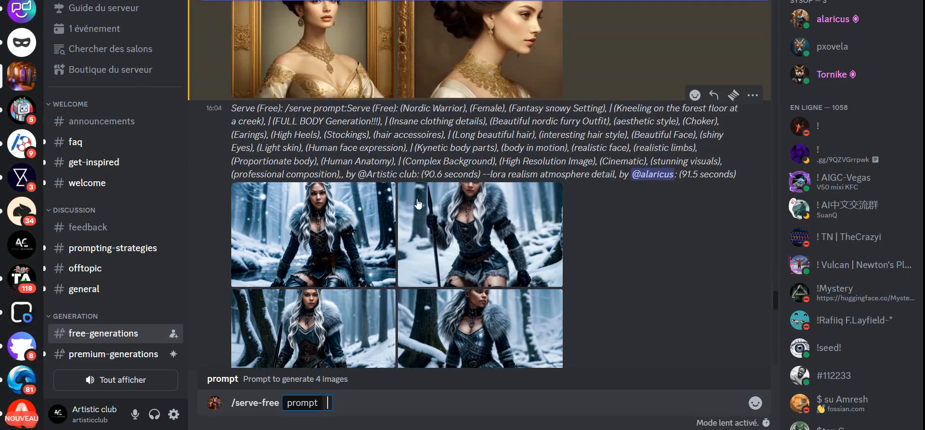
scroll(405, 253, up, 10)
scroll(345, 204, down, 5)
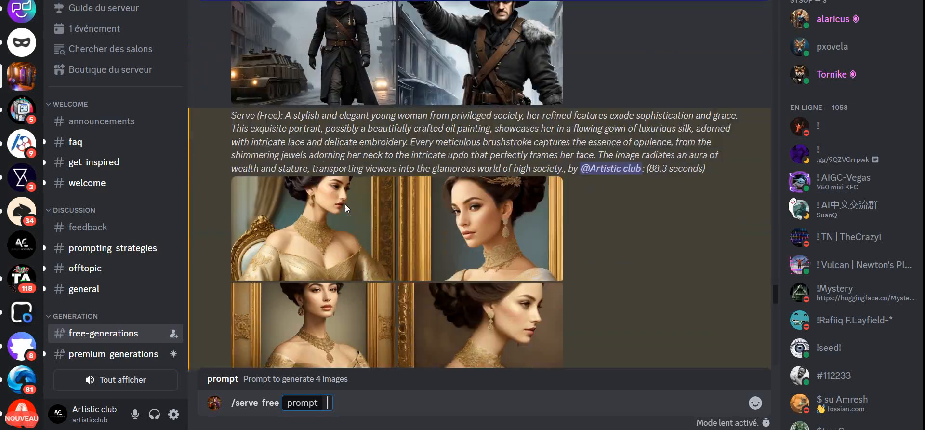
scroll(345, 204, down, 6)
scroll(415, 258, up, 4)
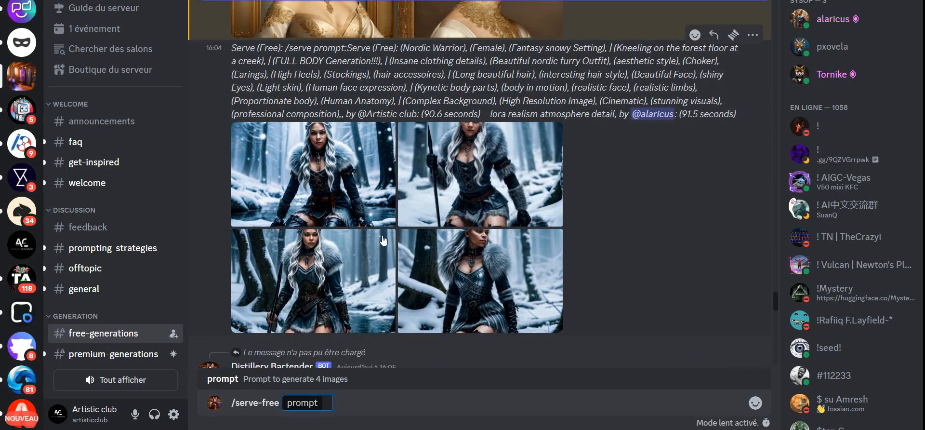
scroll(322, 189, up, 6)
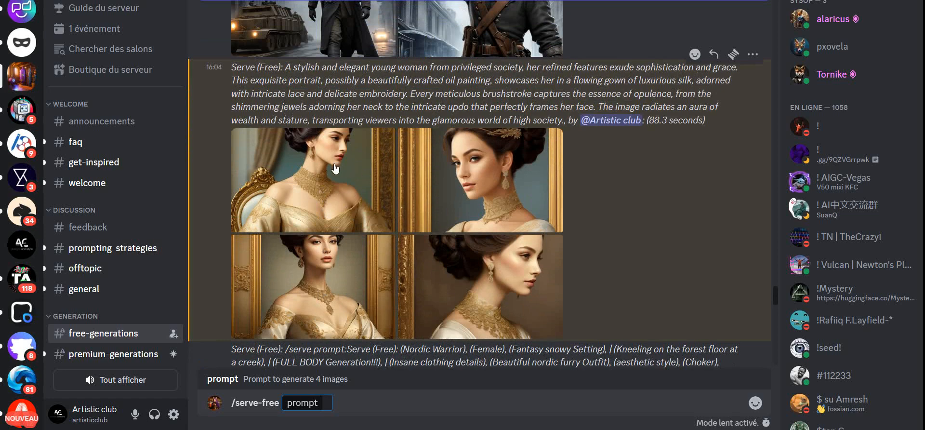
Enlarge the elegant woman portraits, page through the set one by one, and return to the channel
click(336, 168)
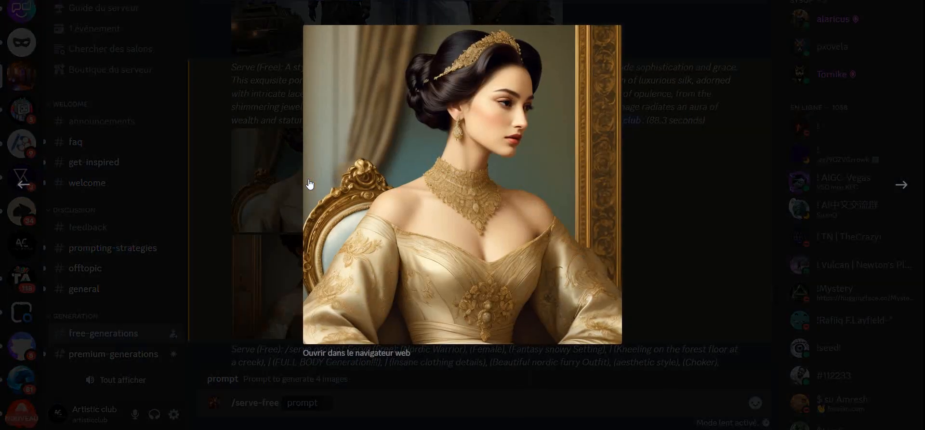
click(906, 191)
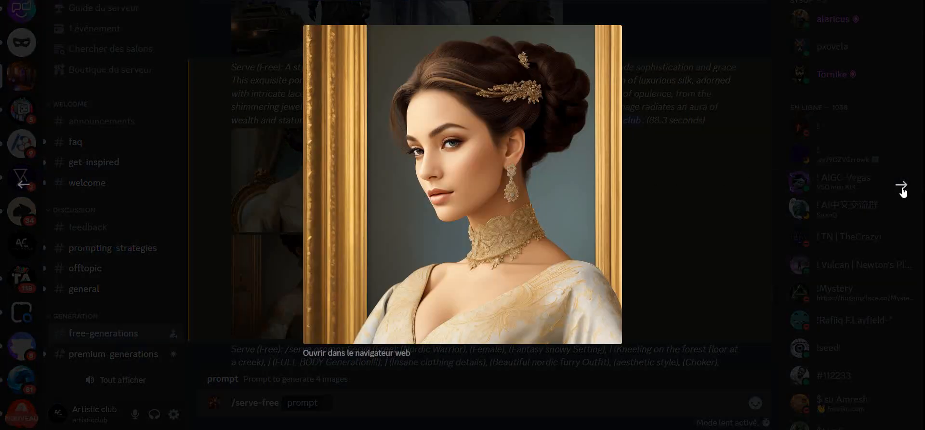
click(903, 188)
click(903, 188)
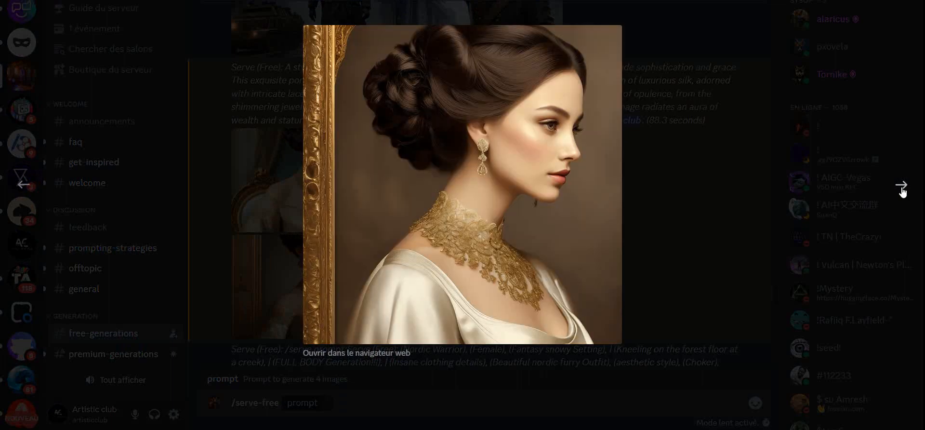
click(903, 189)
click(712, 212)
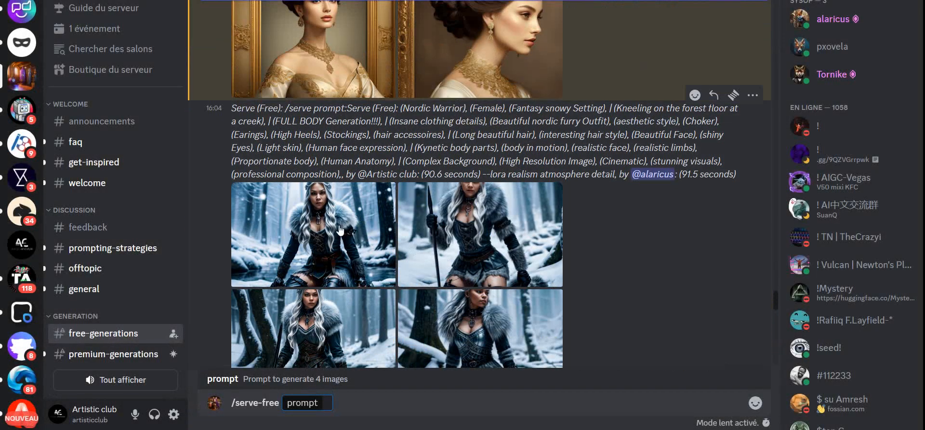
Enlarge the first two snowy Nordic Warrior images, close the viewer and browse the newer generations down to the latest messages
click(308, 226)
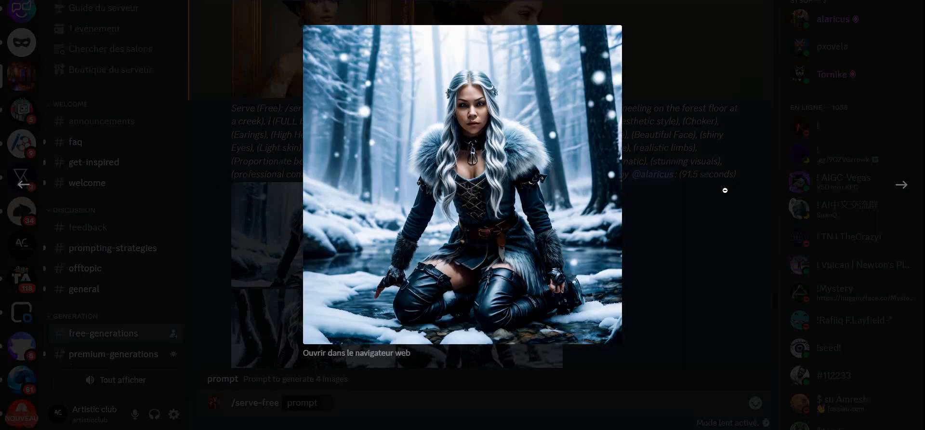
click(904, 191)
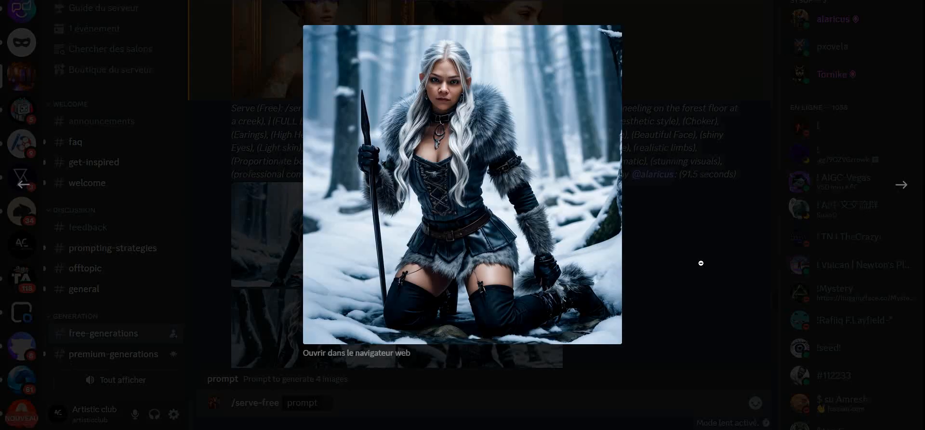
click(710, 243)
scroll(485, 277, down, 10)
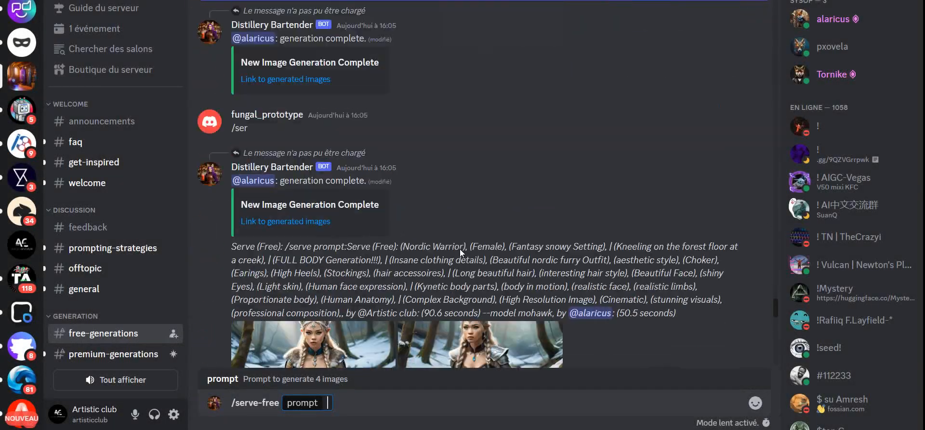
scroll(366, 227, down, 10)
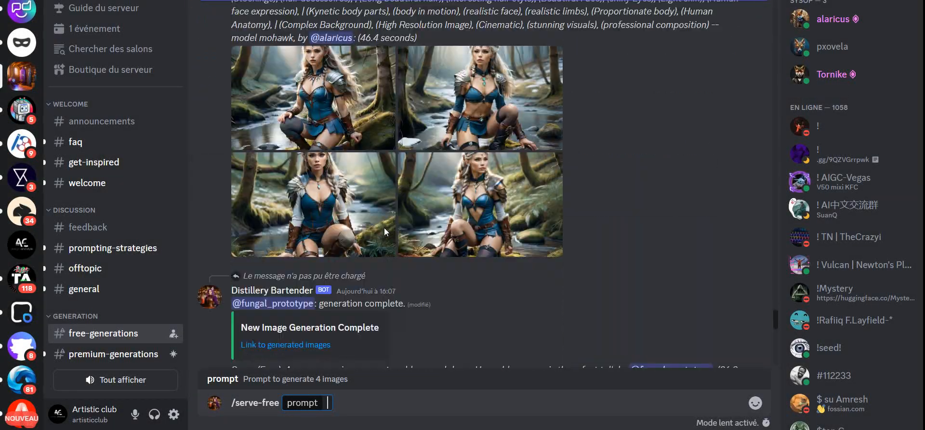
scroll(356, 232, down, 10)
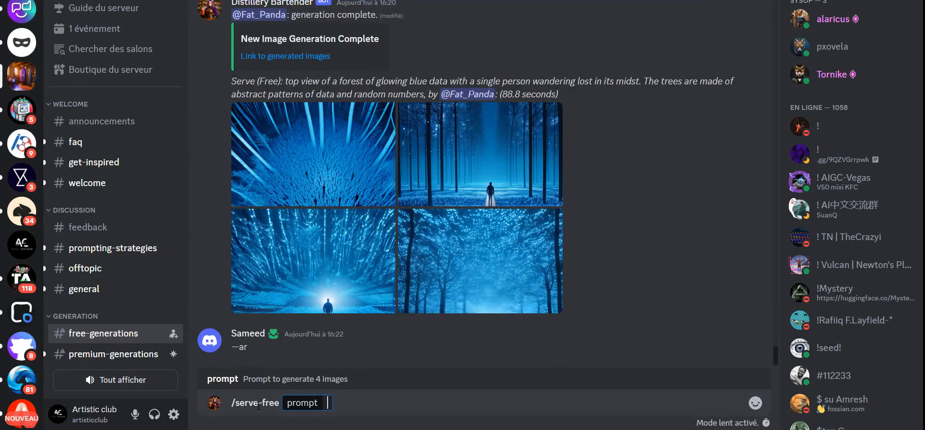
Clear the pending command from the message box and start /serve-free again with its prompt field
key(BackSpace)
key(BackSpace)
key(BackSpace)
key(BackSpace)
key(BackSpace)
key(BackSpace)
key(BackSpace)
key(BackSpace)
key(BackSpace)
key(BackSpace)
key(BackSpace)
key(BackSpace)
key(BackSpace)
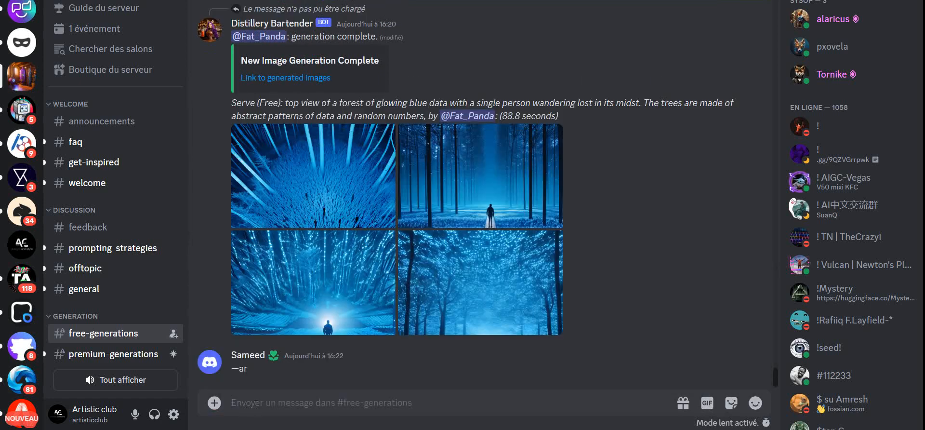
text(/)
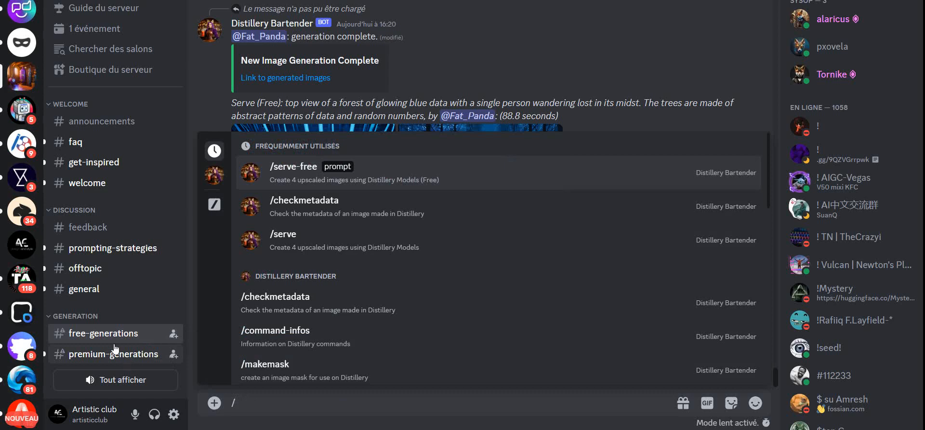
click(386, 173)
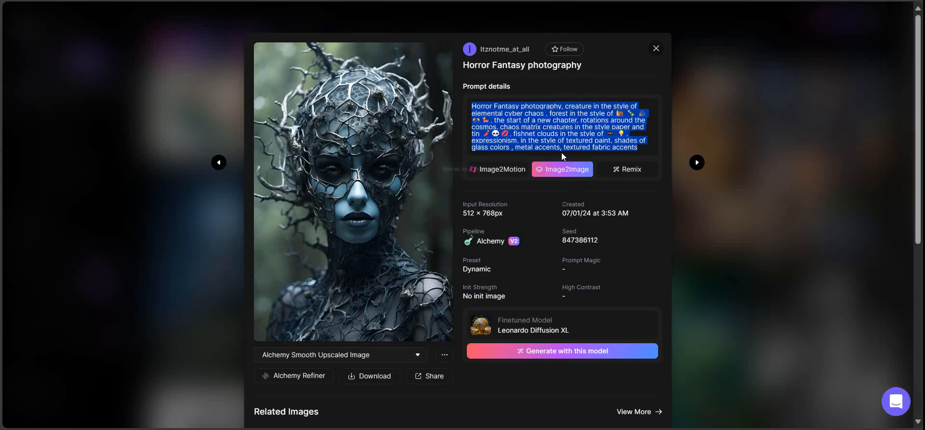
Copy the selected prompt of the "Horror Fantasy photography" image from its details page
right_click(559, 139)
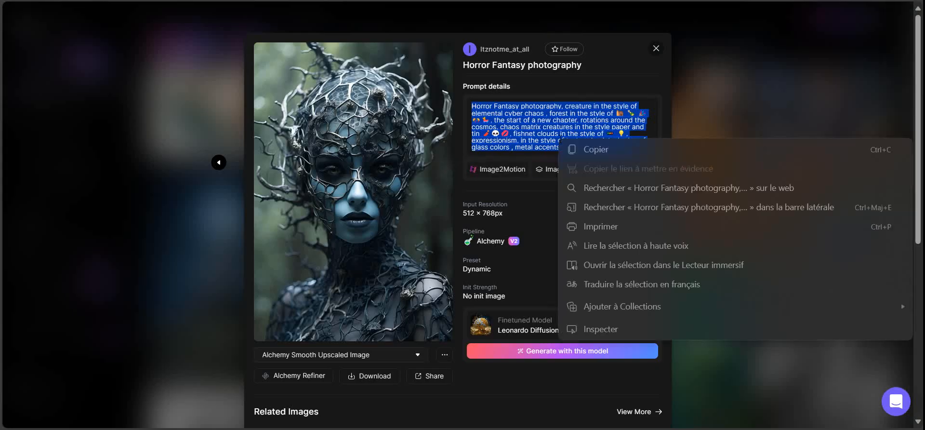
click(593, 149)
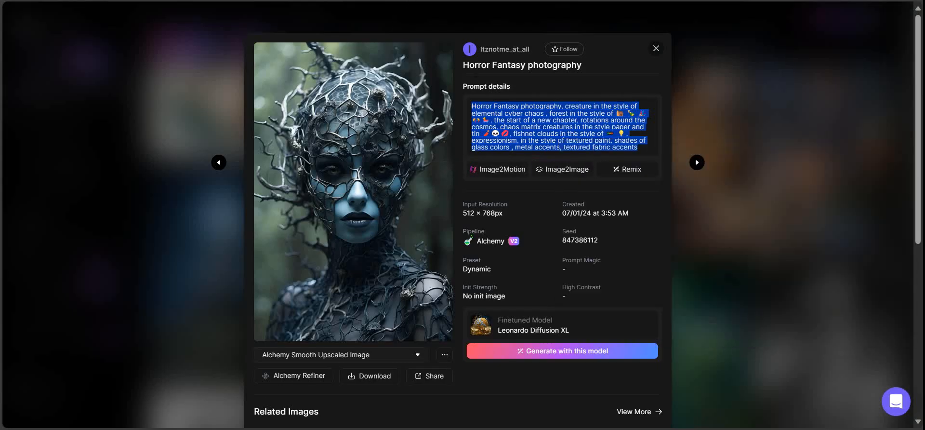
key(ctrl+Tab)
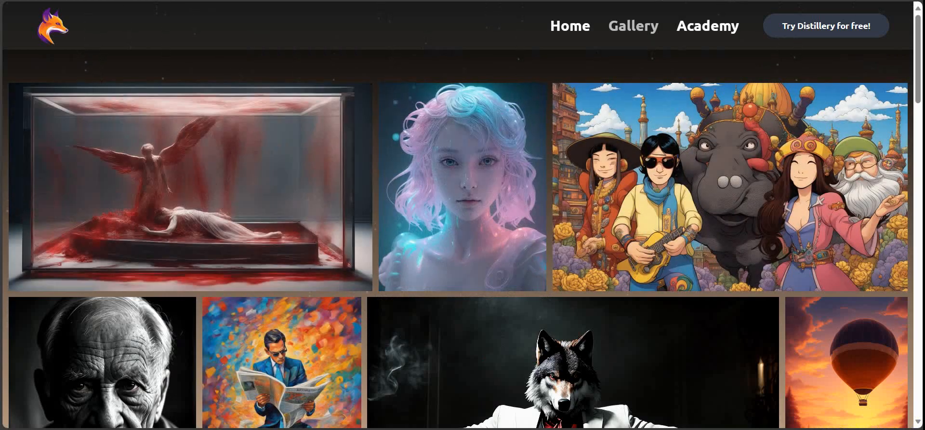
Switch to Discord, paste the copied Horror Fantasy prompt into the /serve-free prompt field and submit the request
key(alt+Tab)
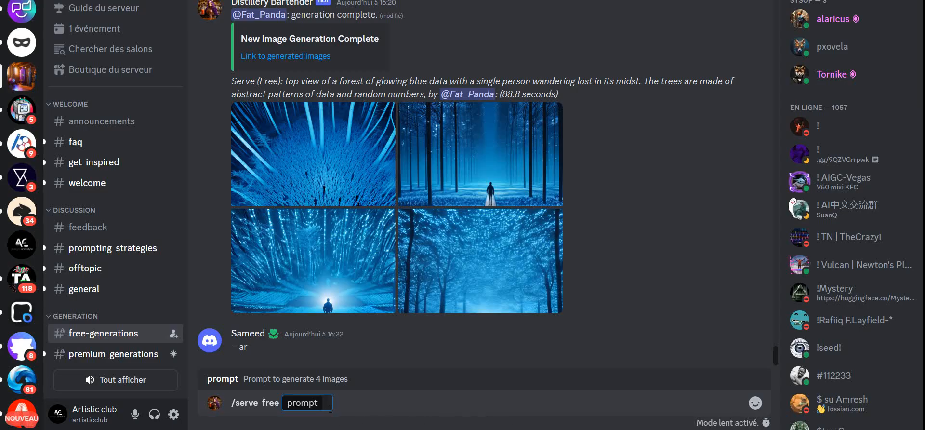
right_click(324, 400)
click(361, 389)
key(Return)
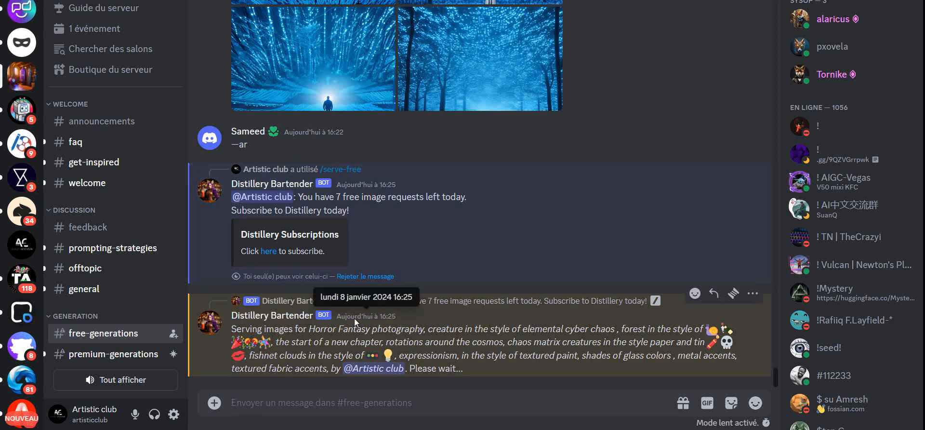
Examine other members' prompts and images in the channel history, enlarging the first "moribund flavours" food image
scroll(359, 217, up, 15)
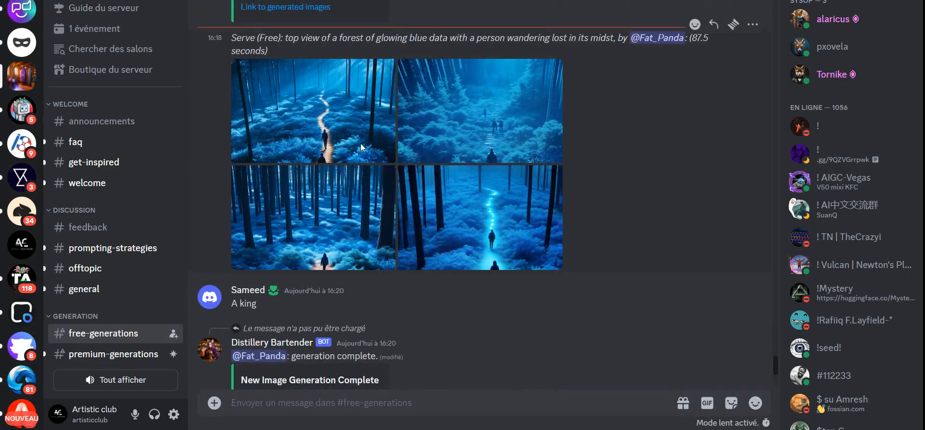
scroll(343, 195, up, 6)
scroll(342, 195, down, 5)
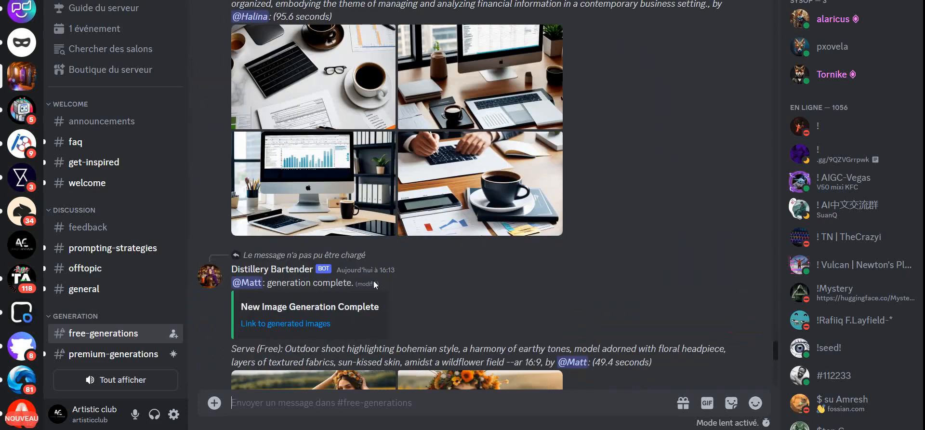
scroll(371, 143, down, 4)
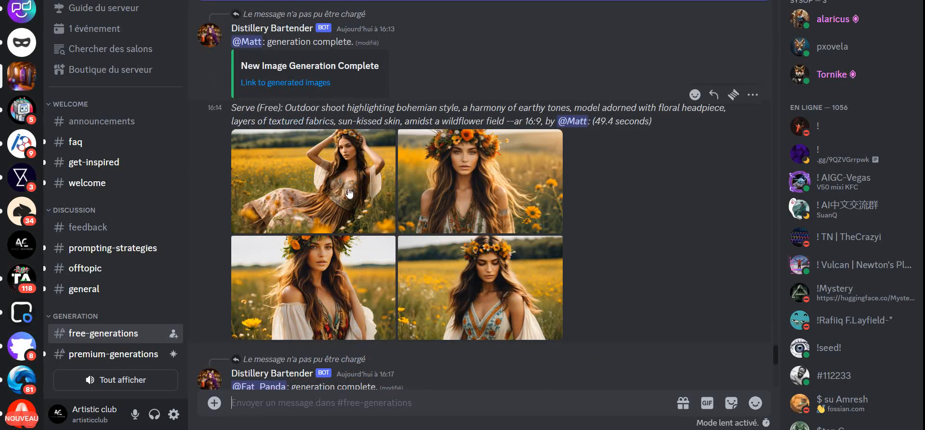
scroll(402, 186, down, 3)
scroll(393, 235, up, 15)
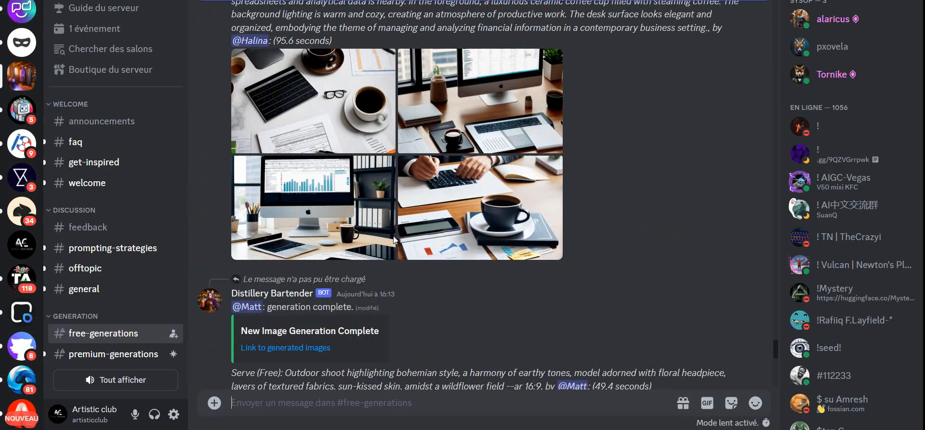
scroll(386, 226, up, 10)
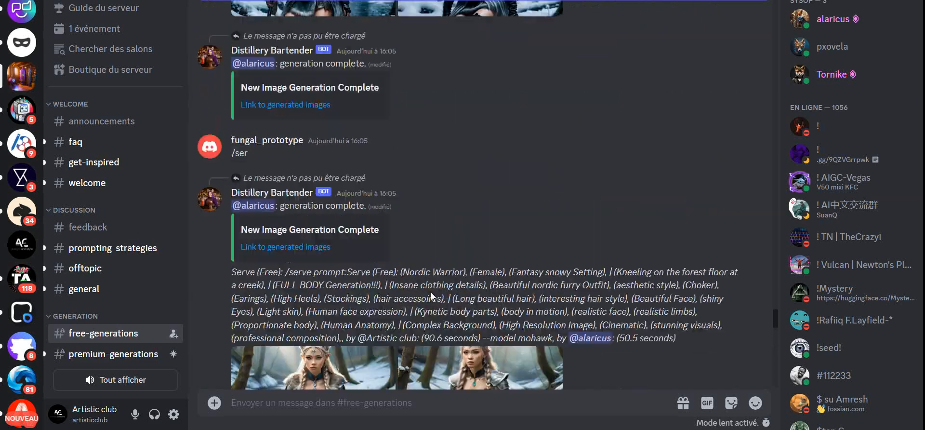
scroll(430, 289, up, 11)
scroll(530, 285, down, 5)
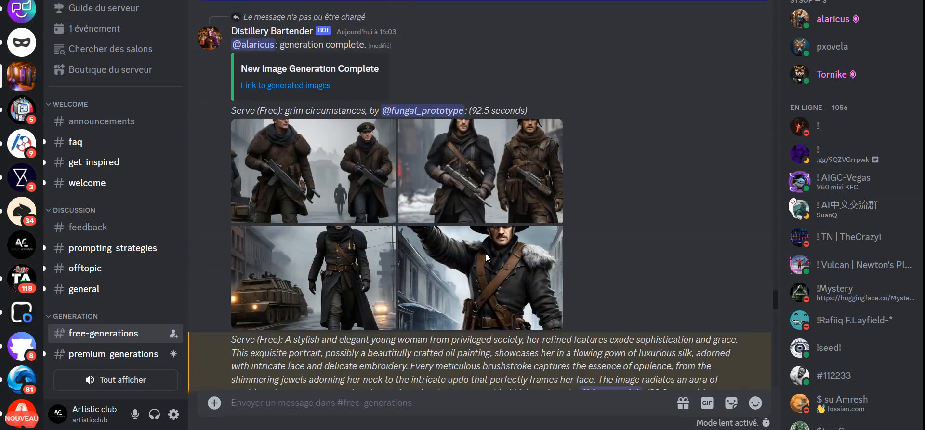
scroll(494, 224, up, 10)
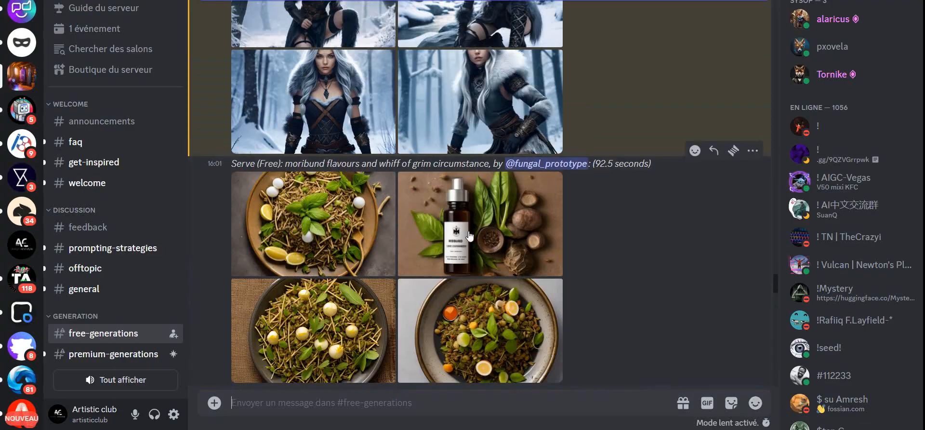
click(344, 224)
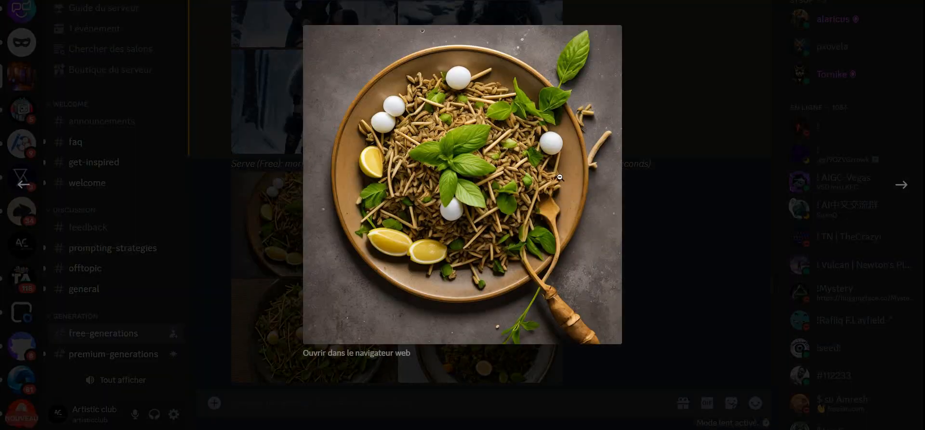
click(669, 191)
Examine the older map, flag and "Wretchedness and squalor" generations, and return to the latest requests in the channel
scroll(533, 258, up, 10)
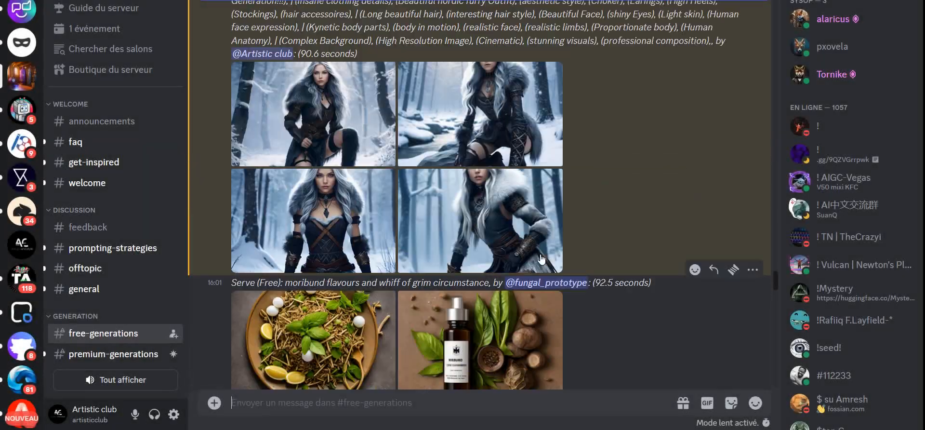
scroll(481, 244, up, 15)
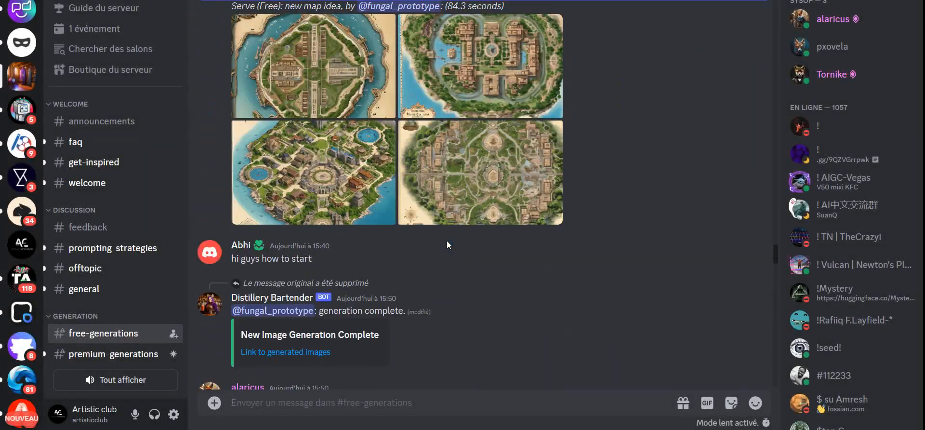
scroll(447, 241, up, 10)
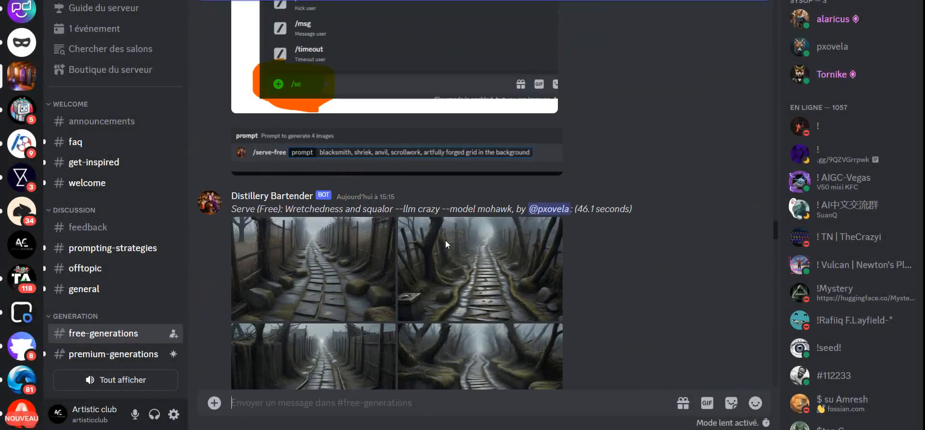
scroll(441, 238, up, 10)
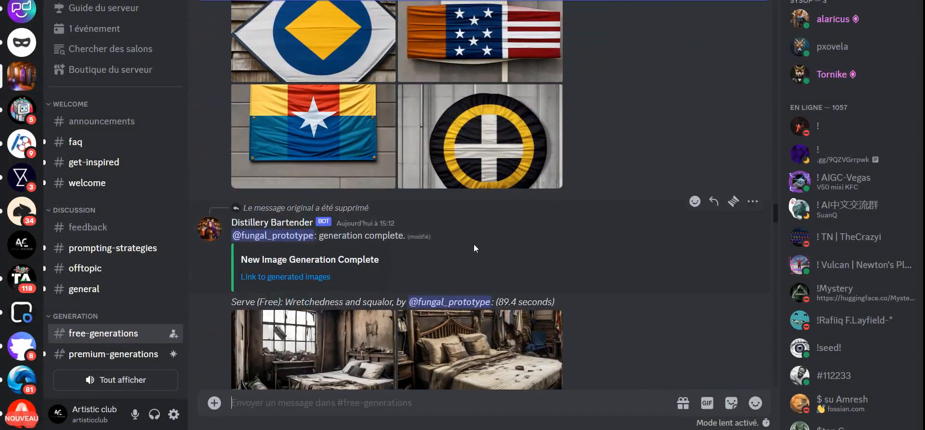
scroll(451, 229, down, 6)
scroll(373, 144, down, 20)
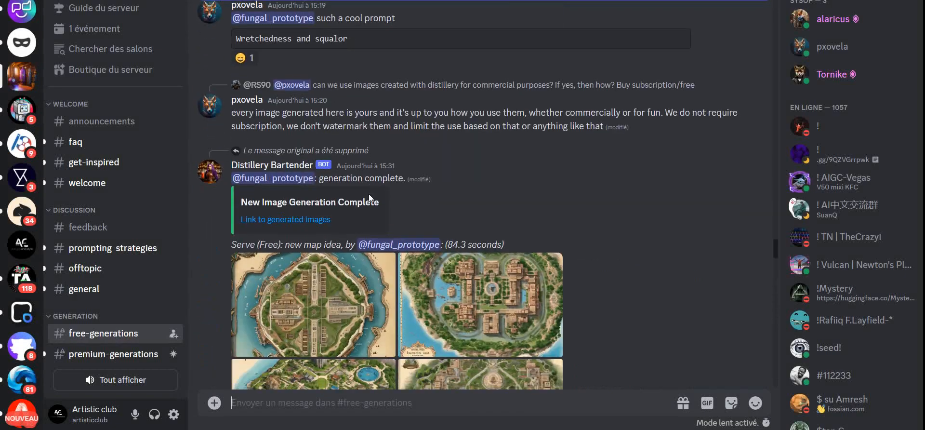
scroll(349, 185, down, 20)
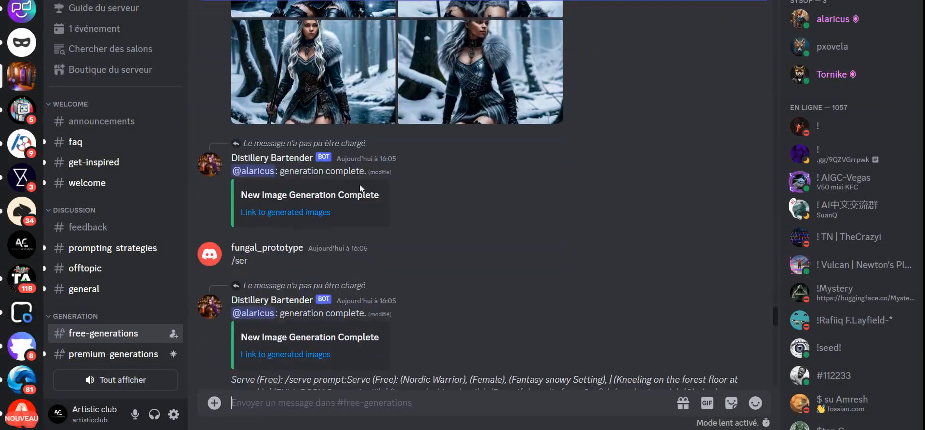
scroll(357, 183, down, 15)
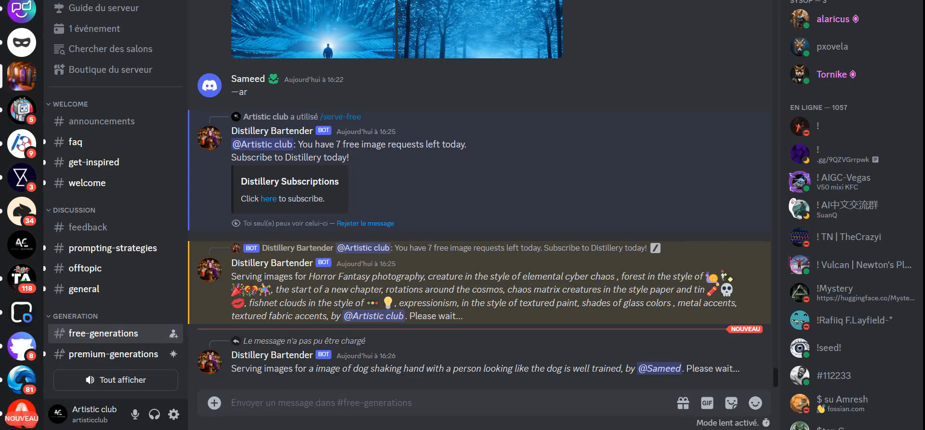
Switch to the Distillery website gallery in the browser and look over its sample images and their prompts
click(448, 385)
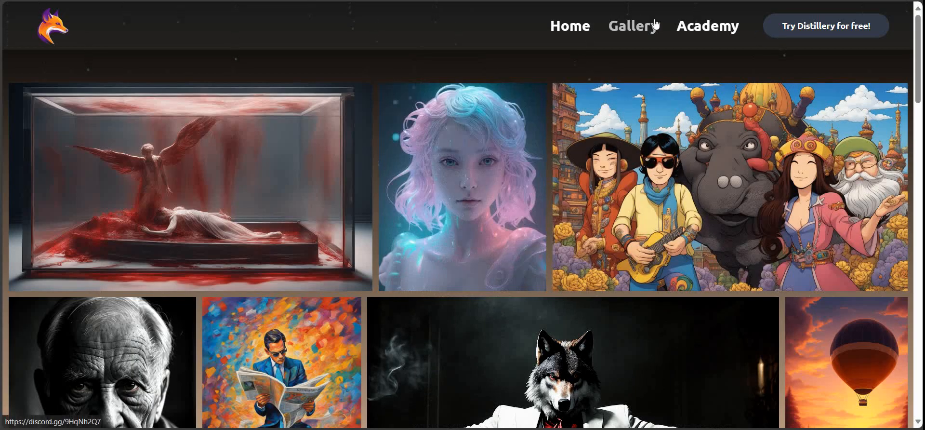
scroll(166, 247, down, 4)
scroll(165, 247, down, 8)
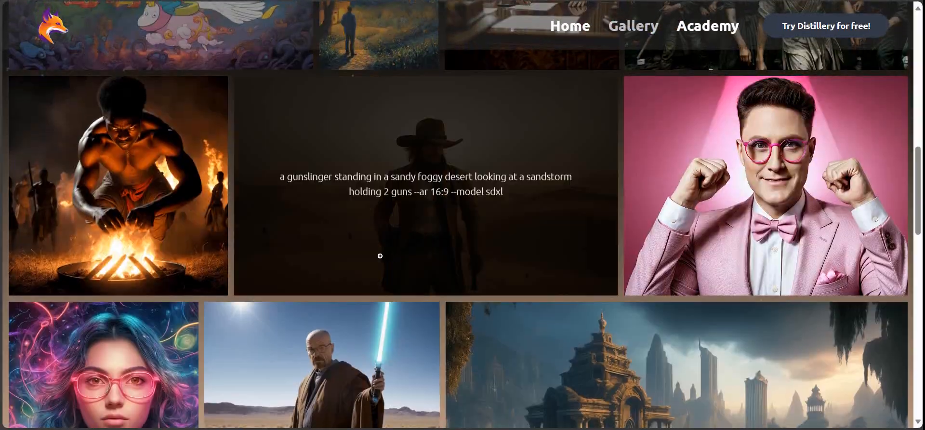
scroll(234, 250, up, 7)
scroll(234, 250, up, 5)
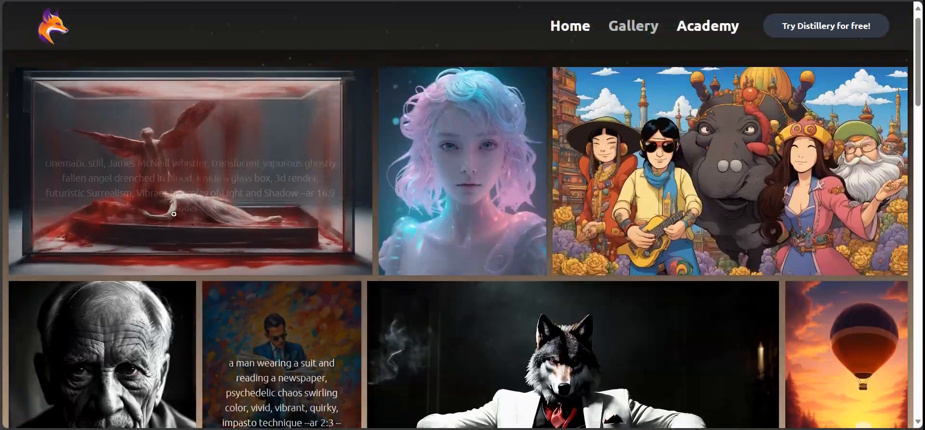
scroll(78, 141, down, 3)
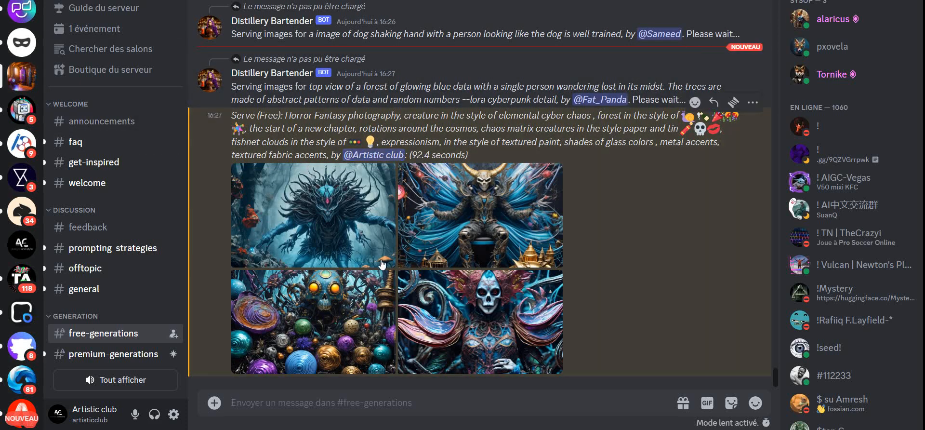
Enlarge the four generated Horror Fantasy images one after another, examine each at full size, and close the viewer
click(340, 208)
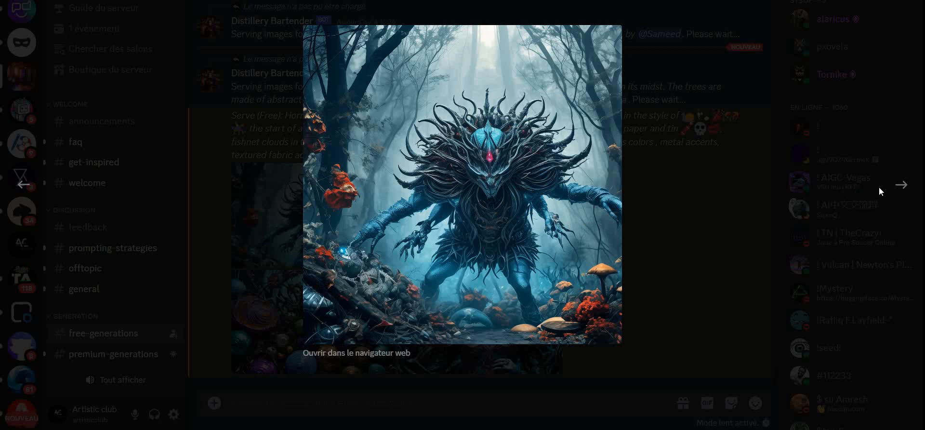
click(901, 189)
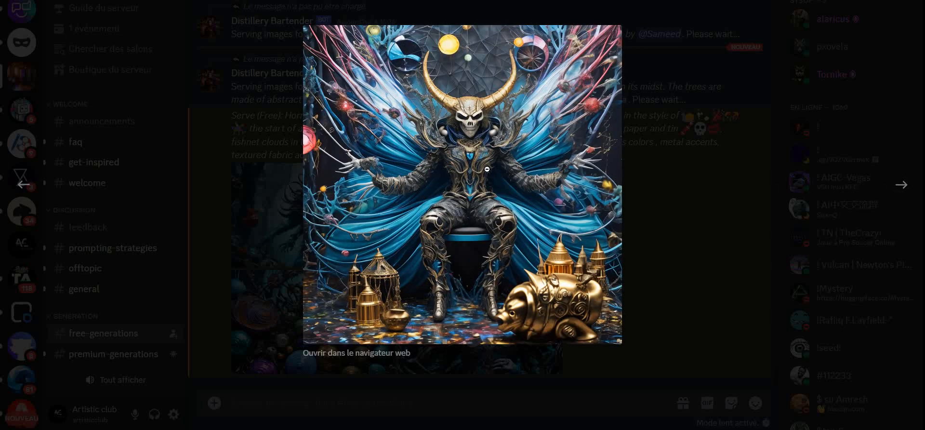
key(Escape)
click(472, 197)
click(902, 187)
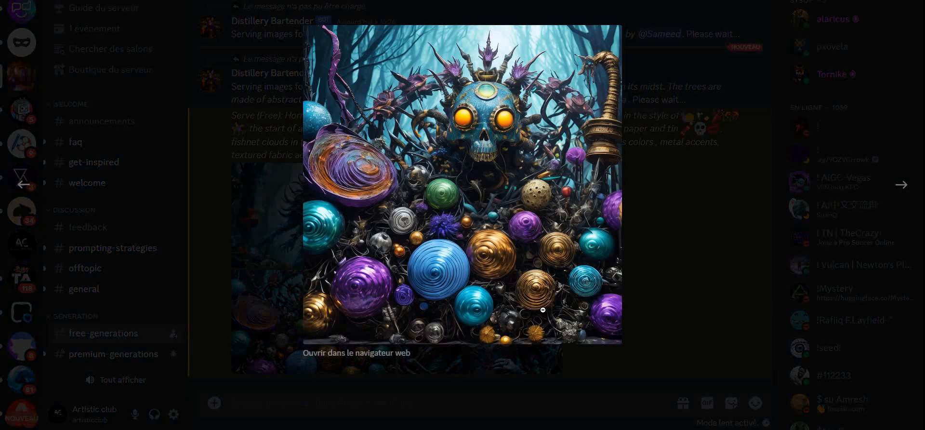
click(901, 197)
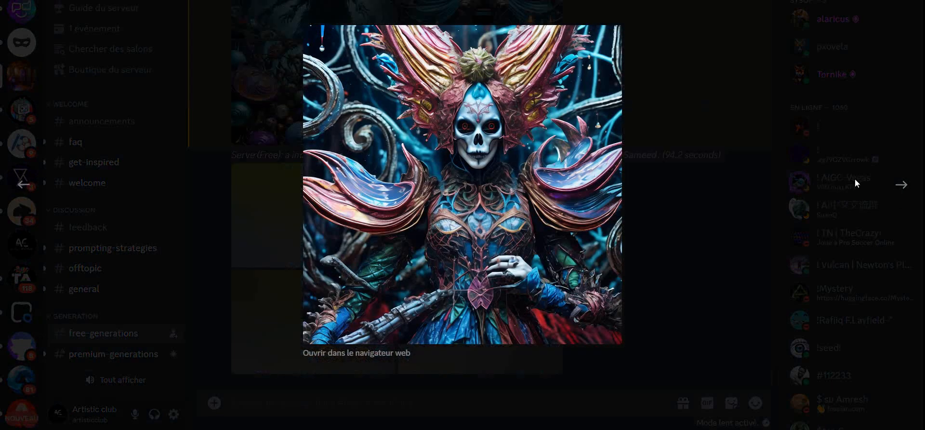
key(Escape)
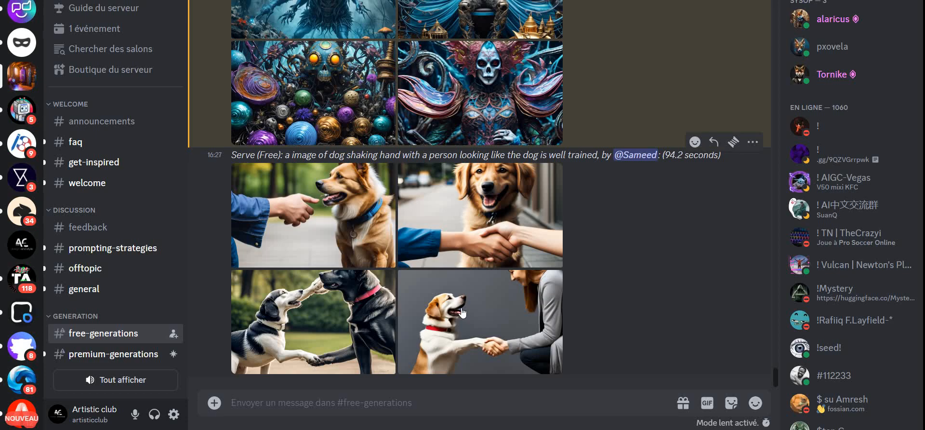
Reopen the fourth Horror Fantasy image, the skull-faced winged figure, continue on to the forest creature, and close the viewer
click(487, 107)
key(Escape)
click(477, 93)
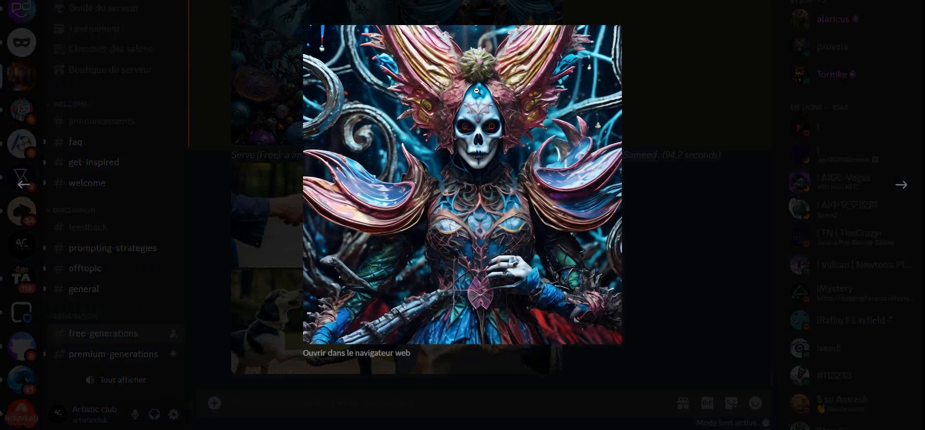
click(904, 188)
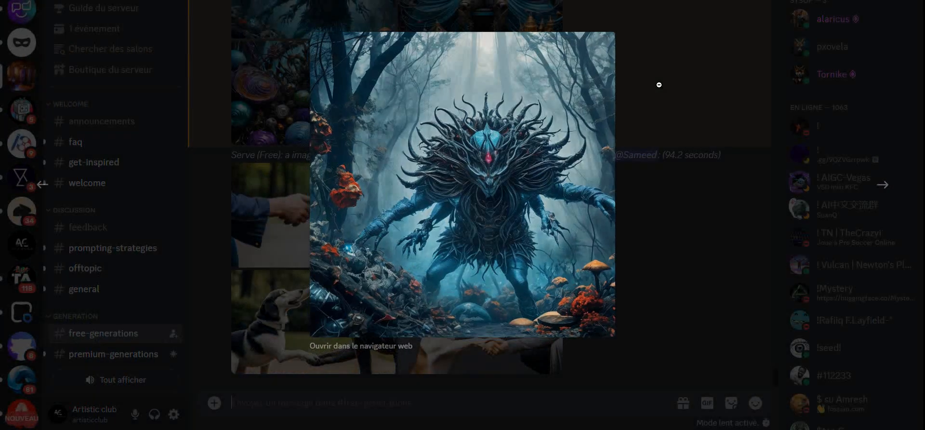
click(661, 84)
Look back over the earlier blue forest generations in the channel history and return to the latest dog handshake results
scroll(393, 190, down, 10)
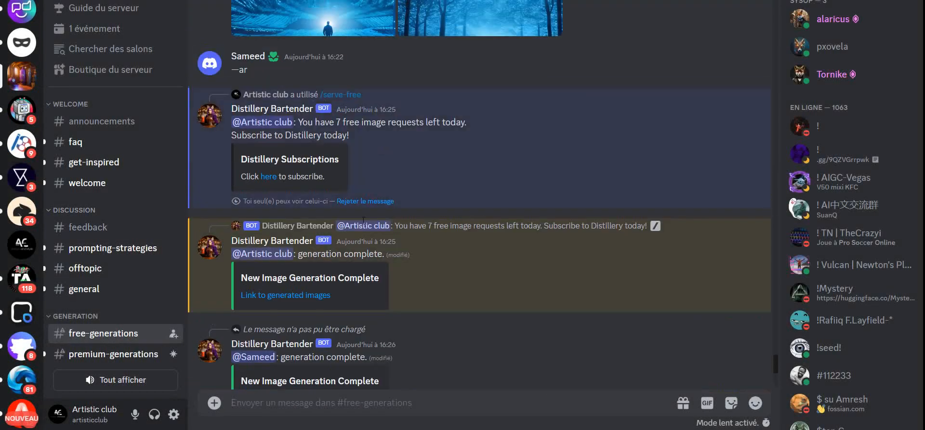
scroll(363, 210, up, 10)
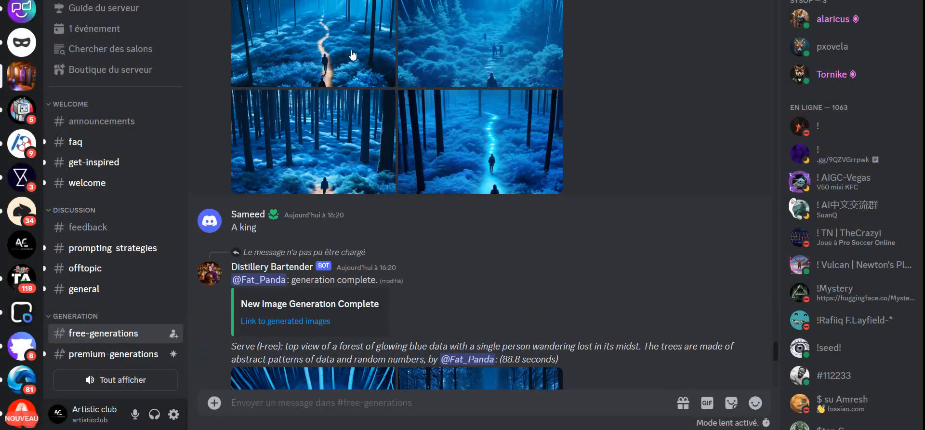
scroll(275, 164, down, 15)
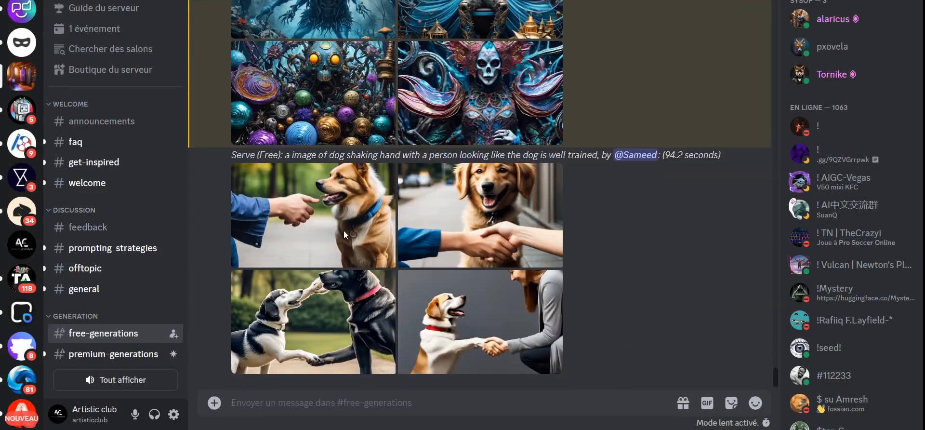